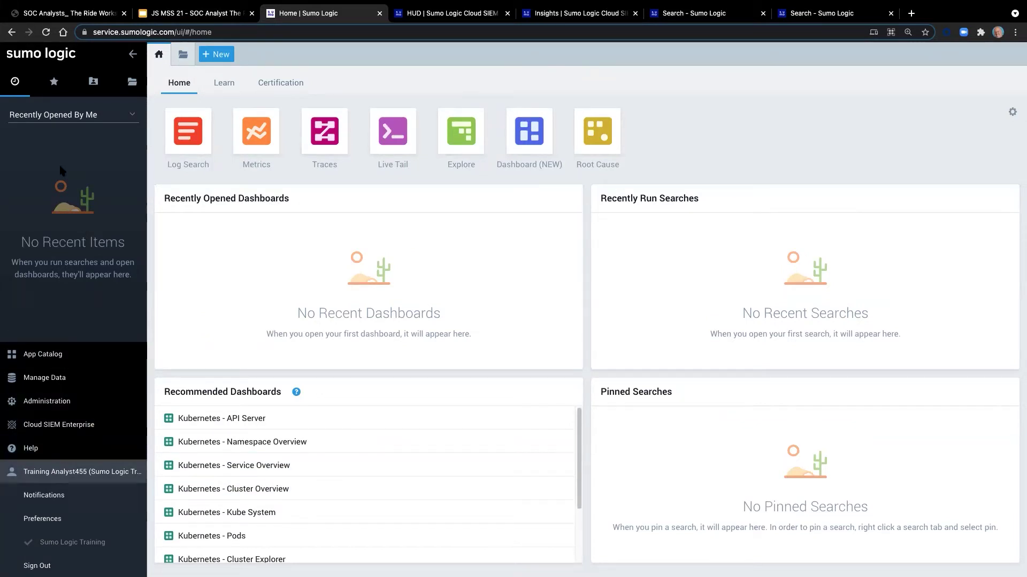
Check the collapsed and expanded navigation on the home page, and open Cloud SIEM Enterprise.
{"action": "left_click", "coordinate": [126, 57]}
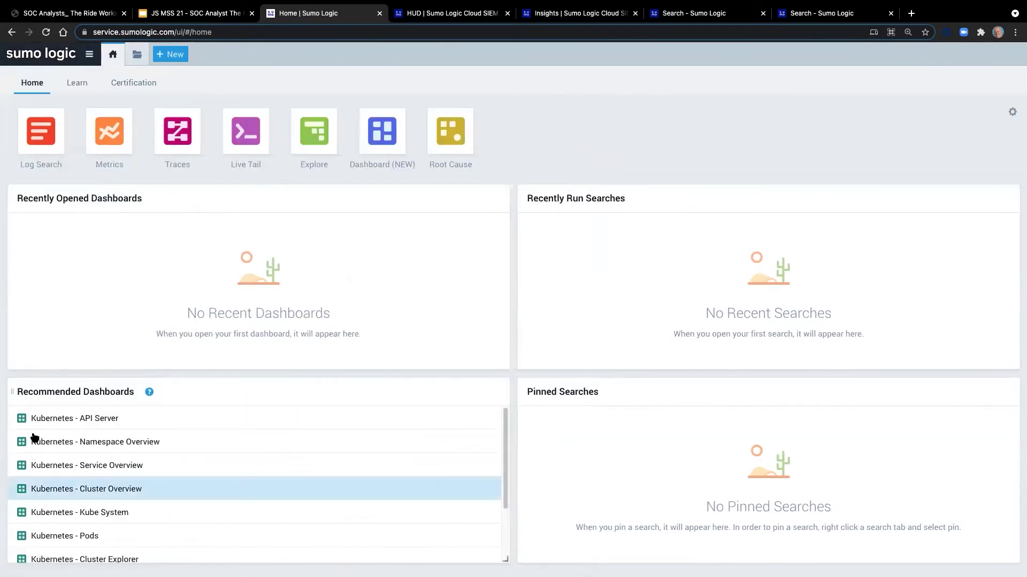
{"action": "left_click", "coordinate": [90, 55]}
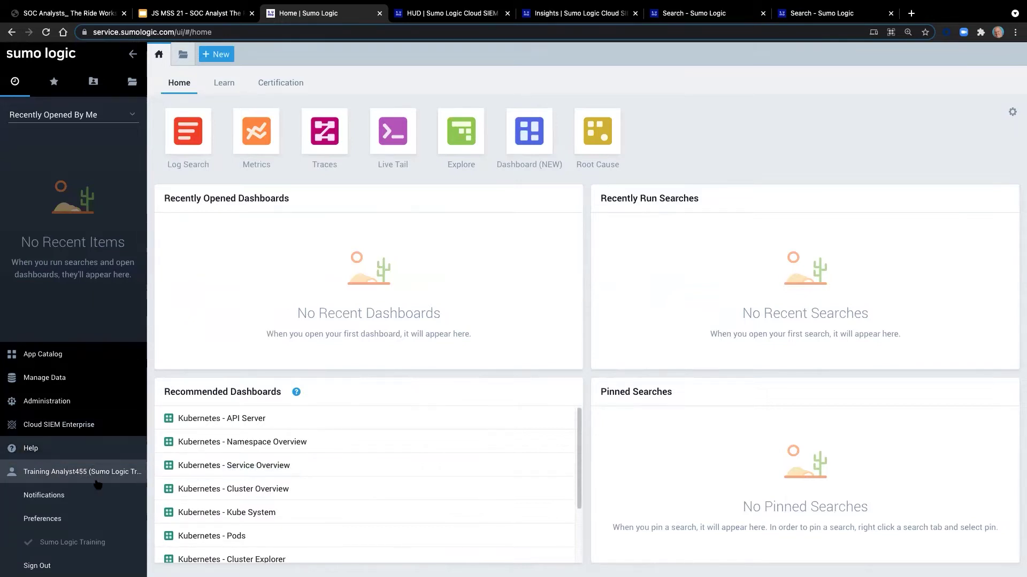
{"action": "mouse_move", "coordinate": [128, 576]}
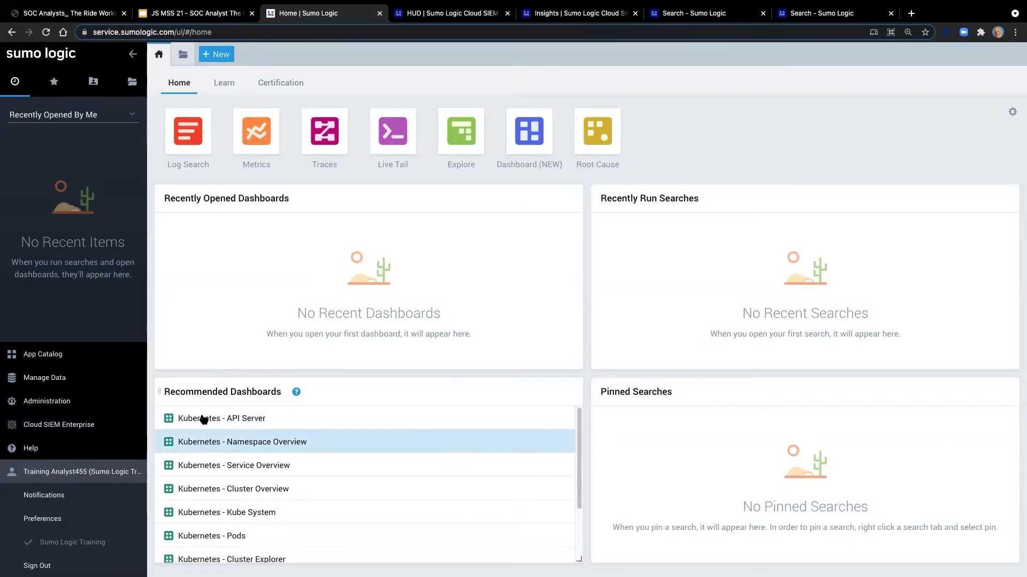
{"action": "left_click", "coordinate": [76, 426]}
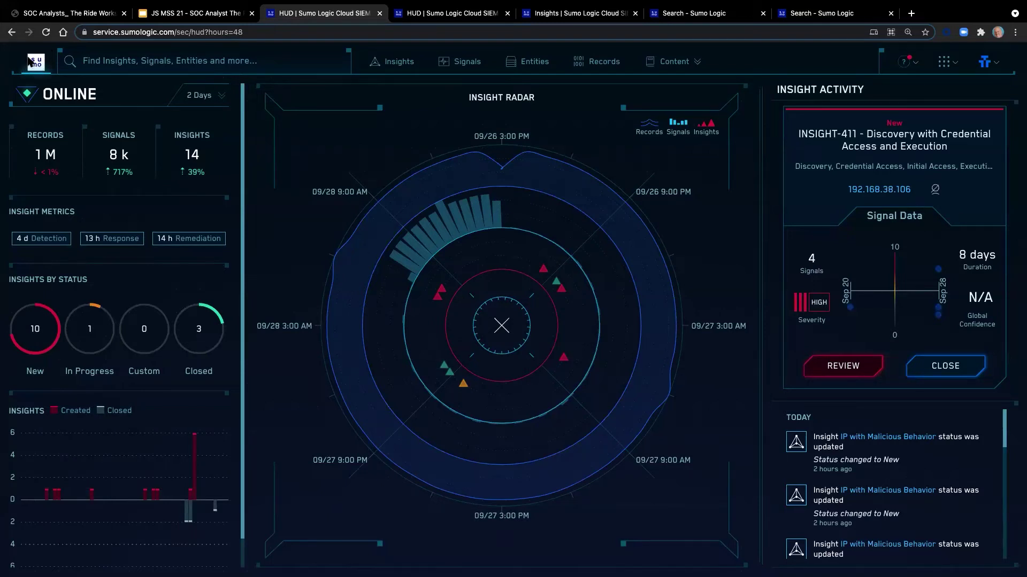
Review the recently viewed search items and the available content management, help and app-switching options.
{"action": "left_click", "coordinate": [124, 61]}
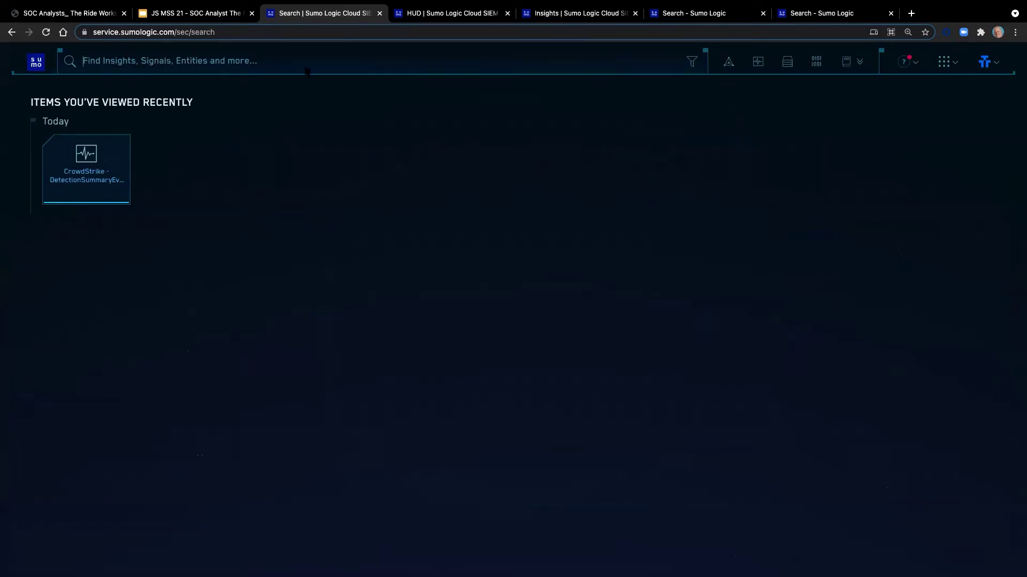
{"action": "left_click", "coordinate": [37, 64]}
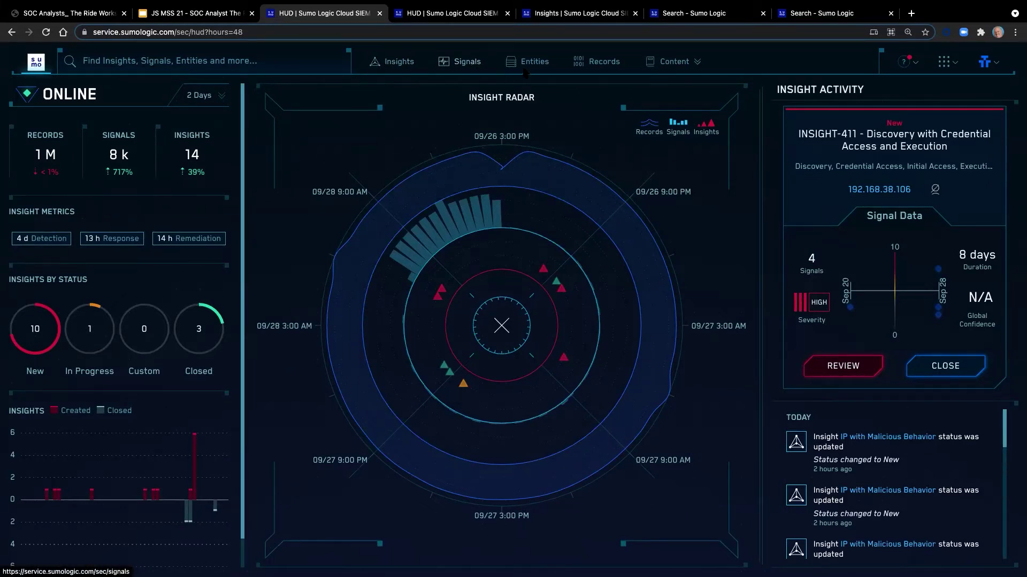
{"action": "left_click", "coordinate": [697, 63]}
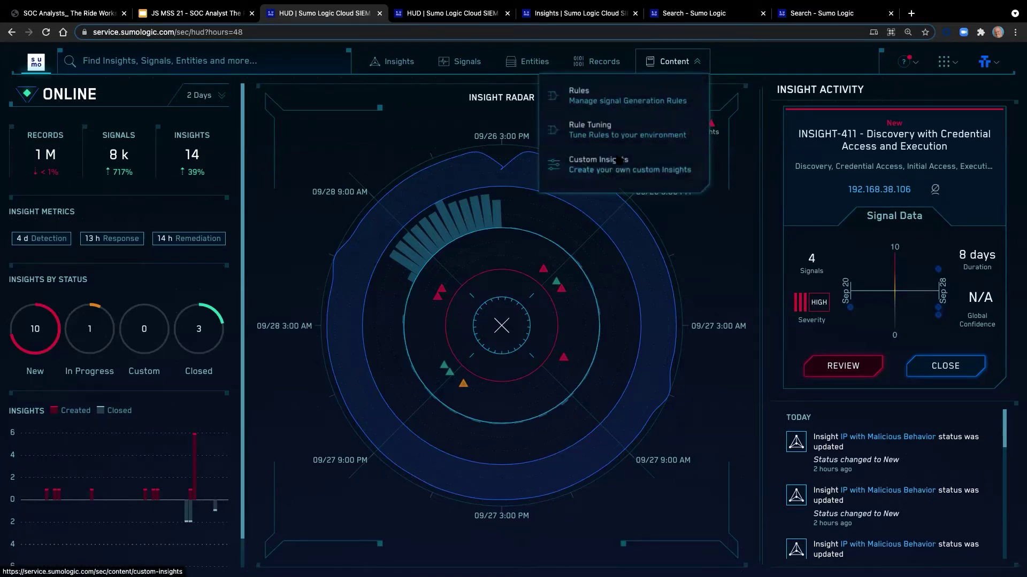
{"action": "left_click", "coordinate": [730, 43]}
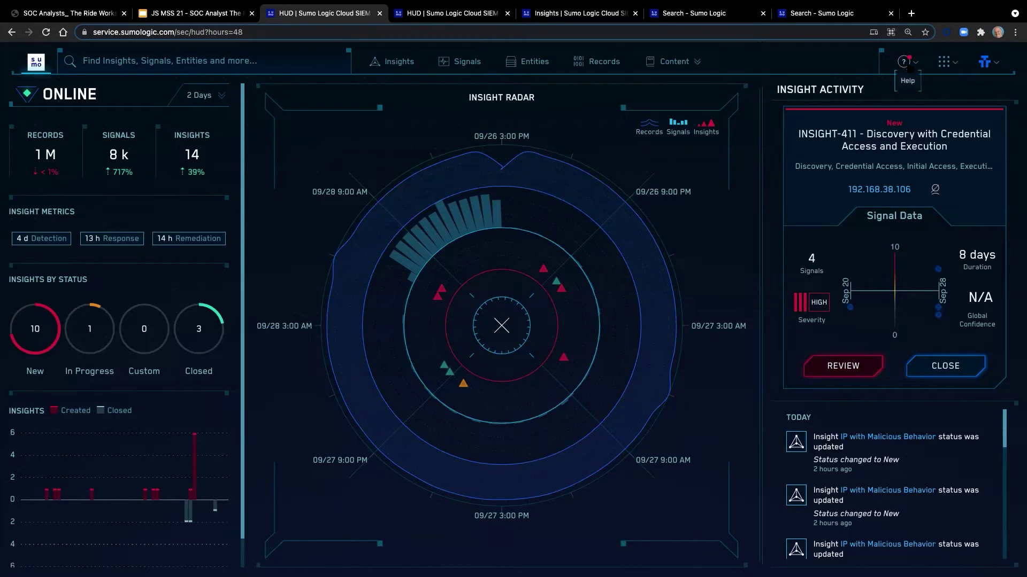
{"action": "left_click", "coordinate": [912, 61]}
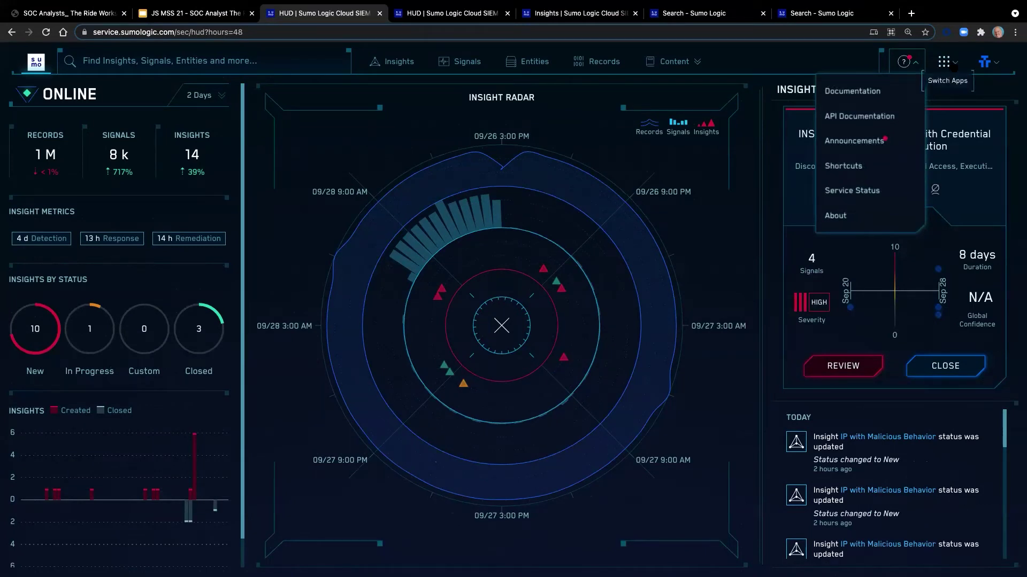
{"action": "left_click", "coordinate": [952, 66]}
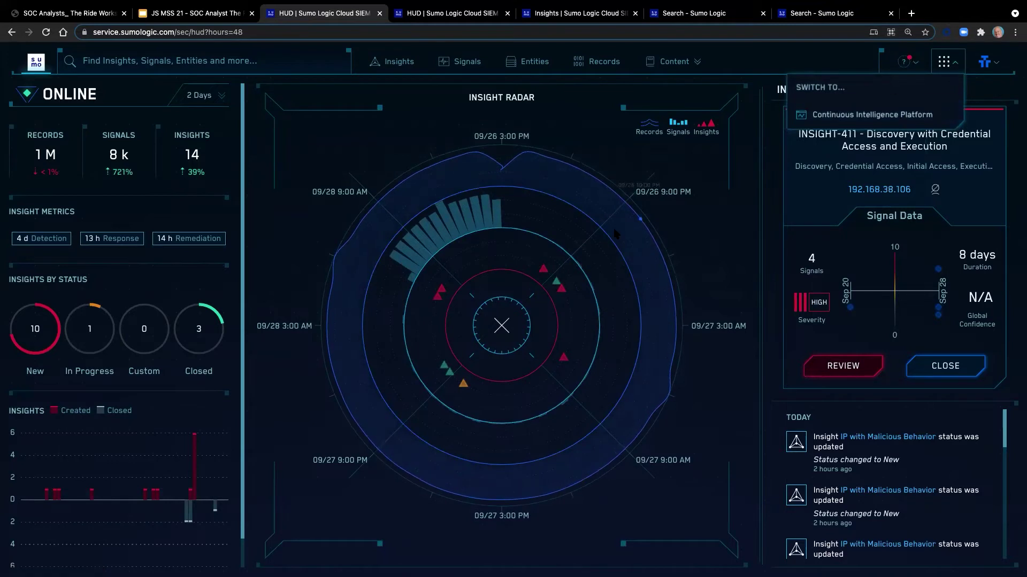
Review the time ranges available for the HUD, from 4 Hours to 7 Days, without changing the selection.
{"action": "mouse_move", "coordinate": [489, 575]}
{"action": "left_click", "coordinate": [222, 101]}
{"action": "left_click", "coordinate": [223, 102]}
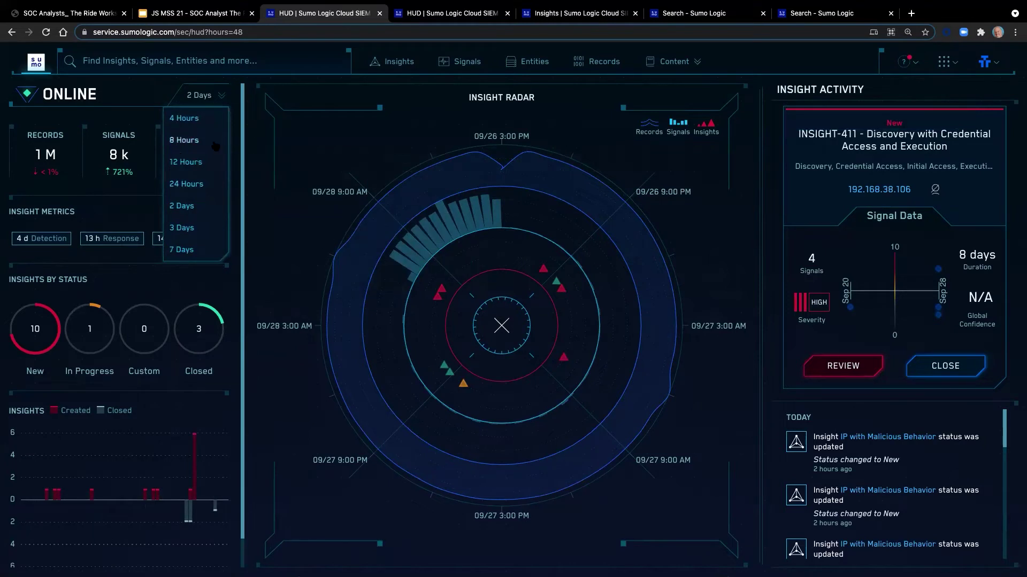
{"action": "left_click", "coordinate": [201, 100]}
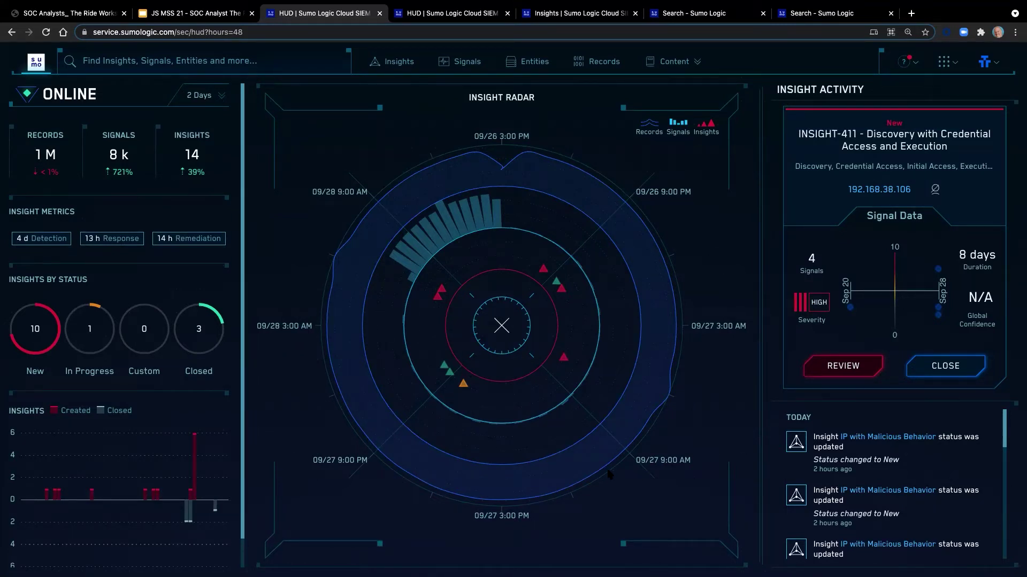
Examine the record and signal volumes over time around the outer rings of the Insight Radar.
{"action": "mouse_move", "coordinate": [509, 455]}
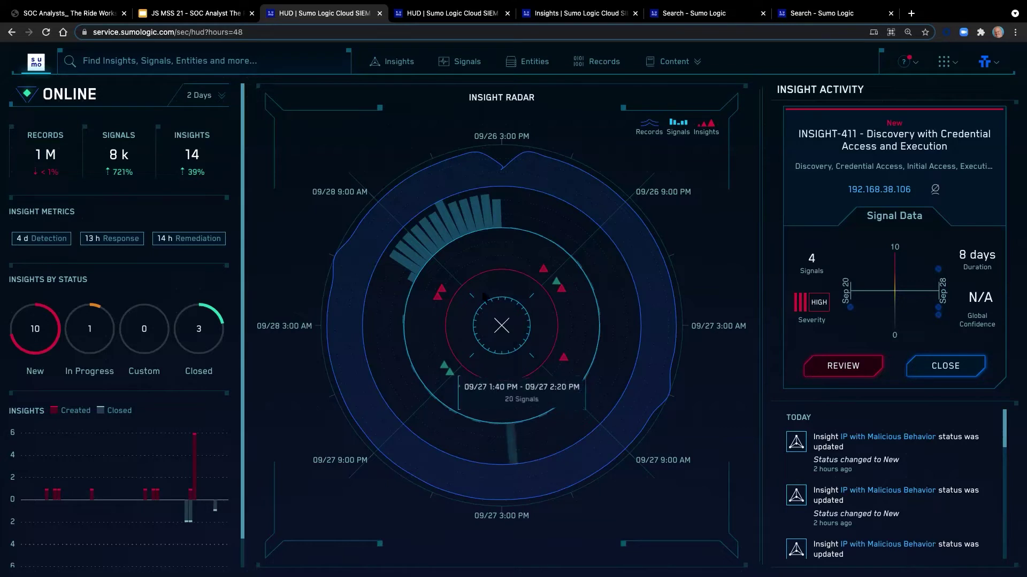
{"action": "mouse_move", "coordinate": [427, 254]}
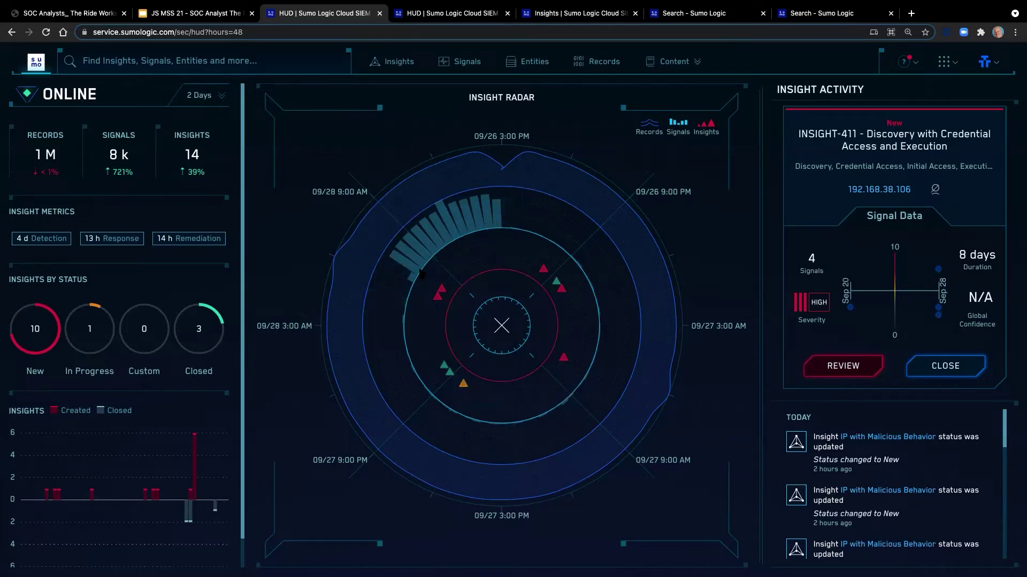
{"action": "mouse_move", "coordinate": [471, 185]}
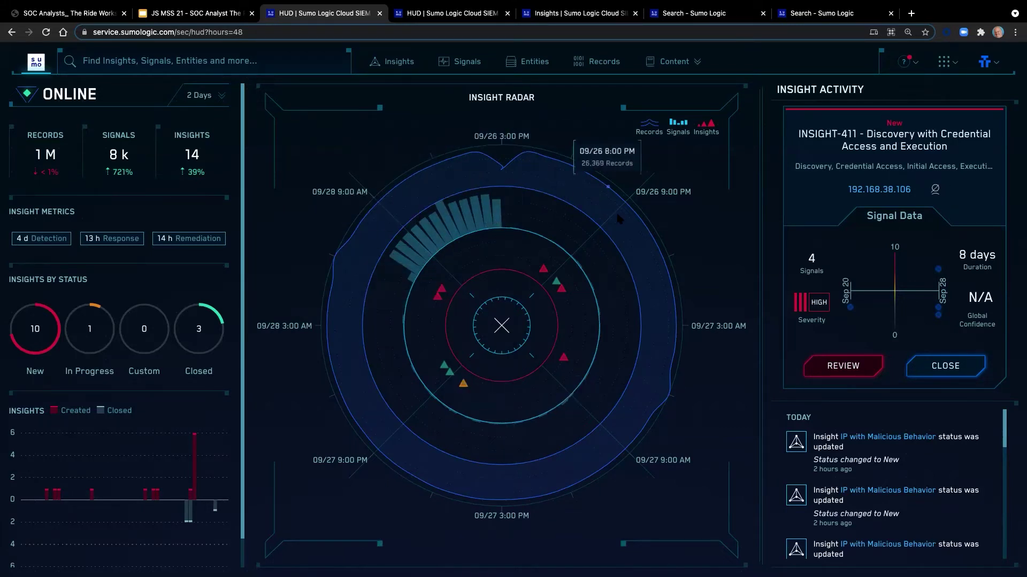
{"action": "mouse_move", "coordinate": [357, 292]}
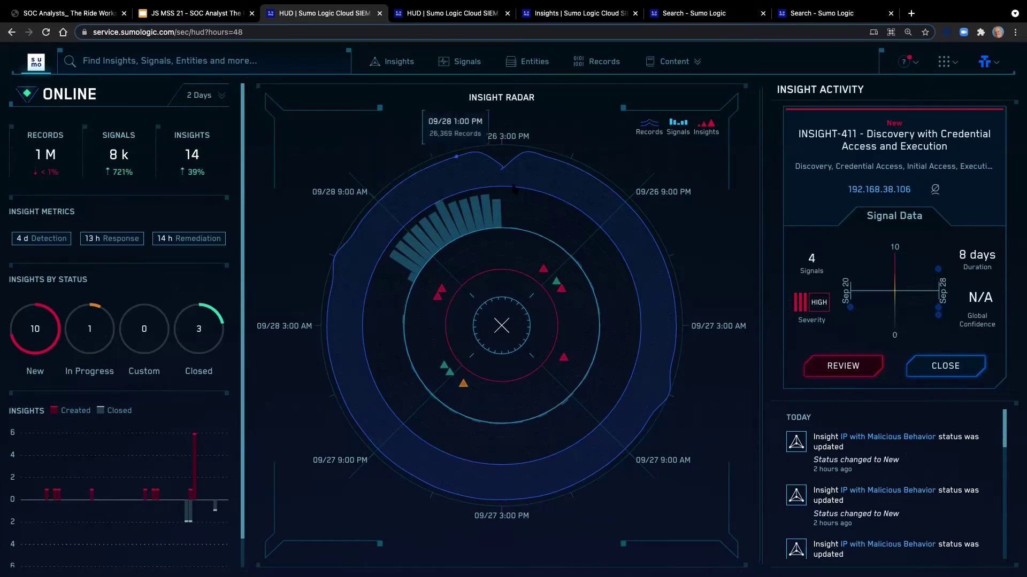
{"action": "mouse_move", "coordinate": [341, 311]}
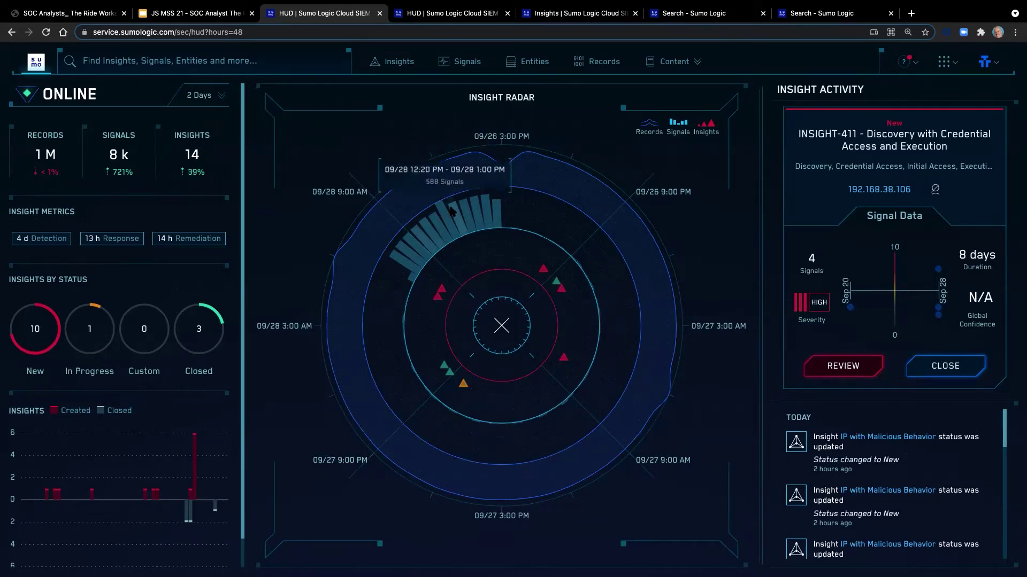
{"action": "mouse_move", "coordinate": [429, 190]}
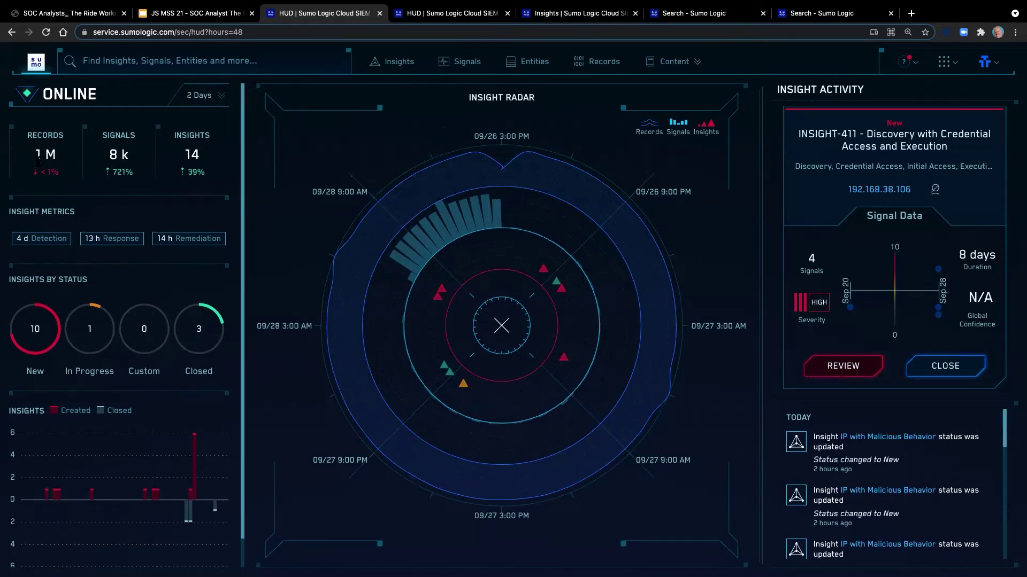
{"action": "mouse_move", "coordinate": [49, 156]}
{"action": "mouse_move", "coordinate": [372, 213]}
{"action": "mouse_move", "coordinate": [496, 165]}
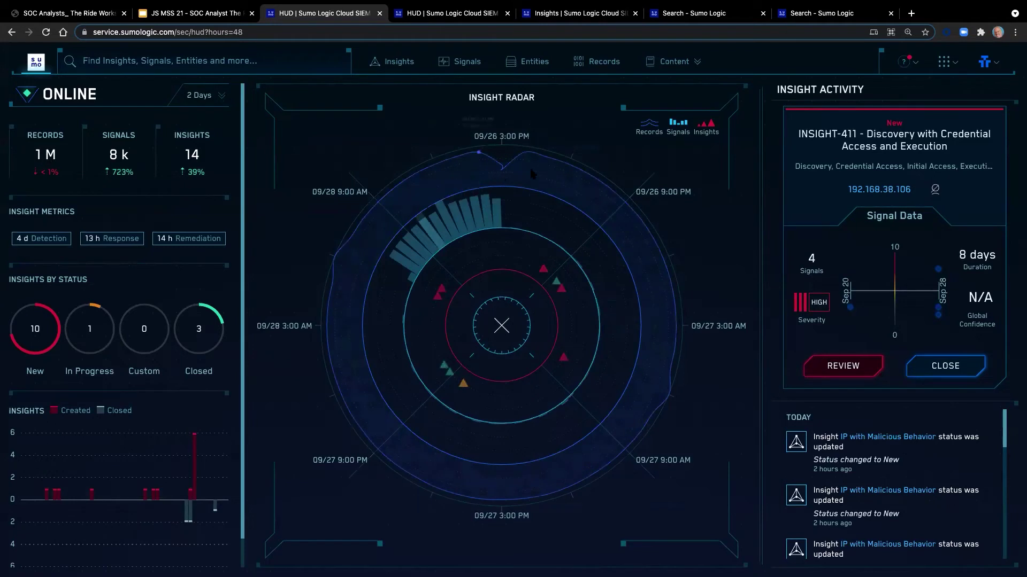
{"action": "mouse_move", "coordinate": [618, 236]}
{"action": "mouse_move", "coordinate": [671, 322]}
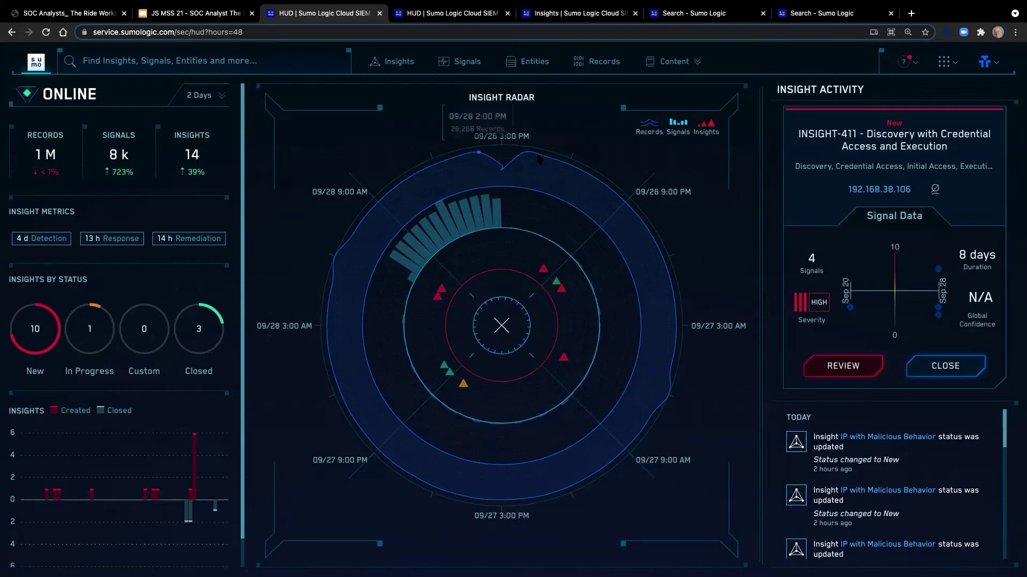
Inspect the insight markers on the Insight Radar and the timeline of created and closed insights.
{"action": "mouse_move", "coordinate": [572, 217]}
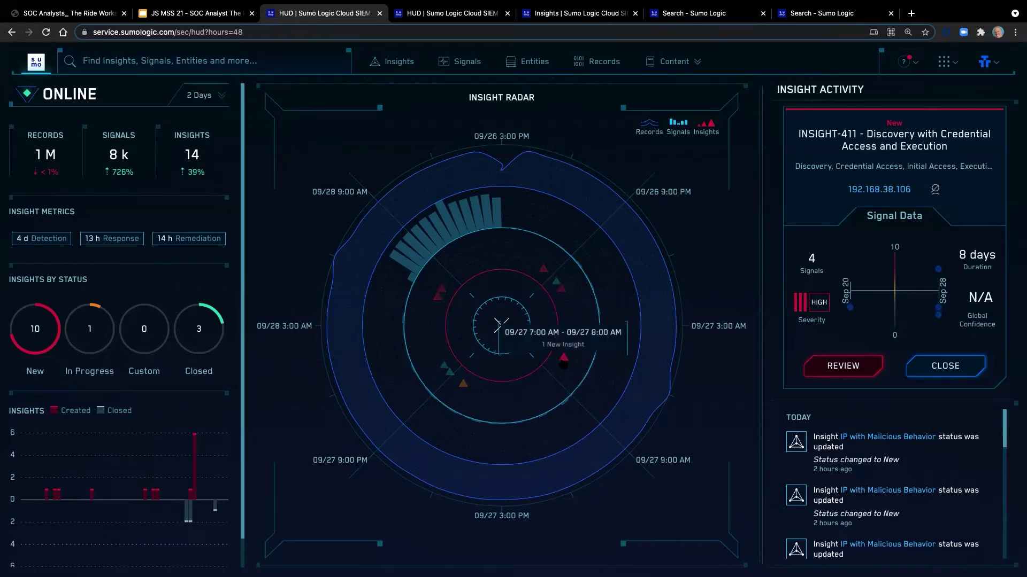
{"action": "mouse_move", "coordinate": [544, 275]}
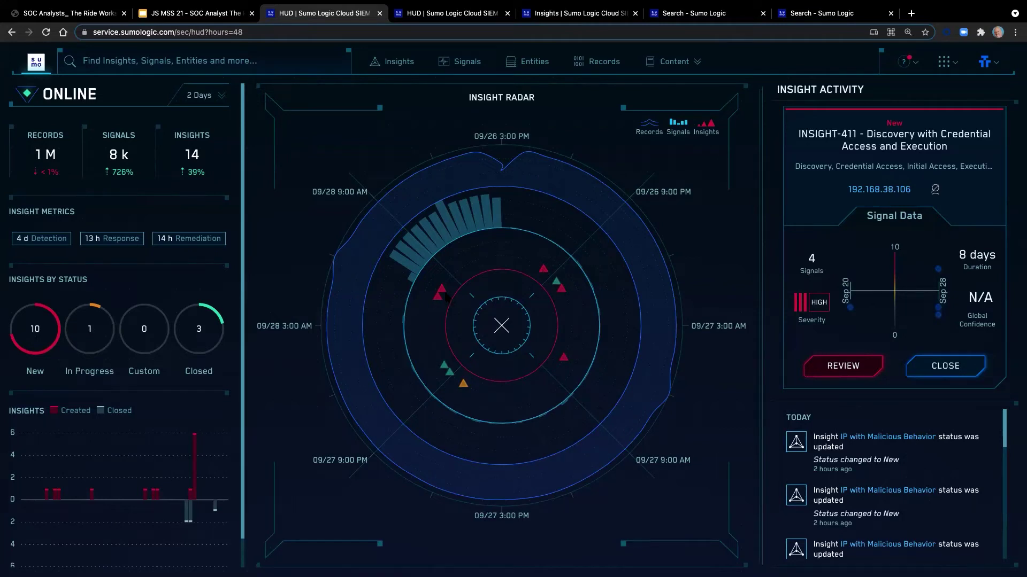
{"action": "mouse_move", "coordinate": [444, 296]}
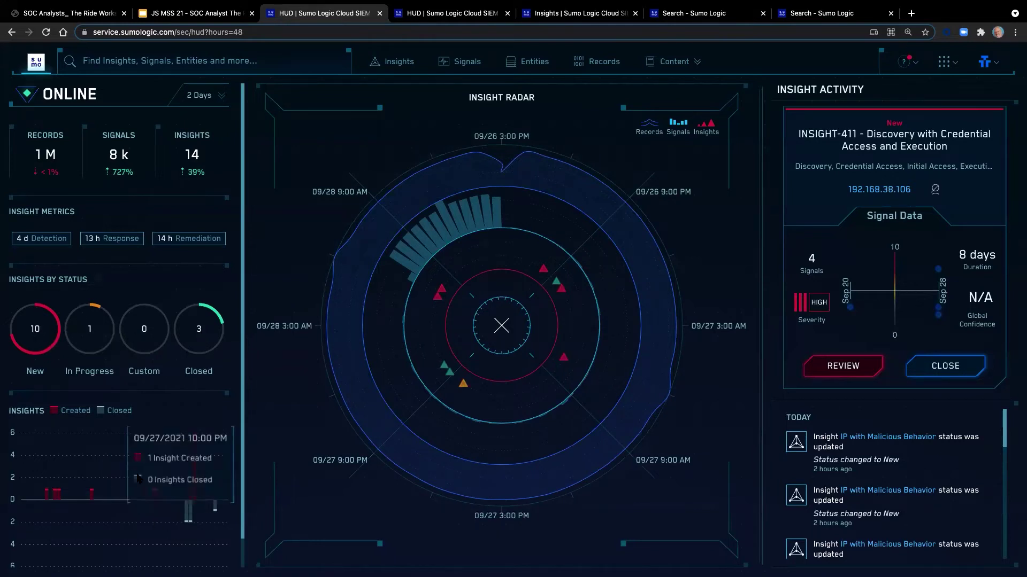
{"action": "mouse_move", "coordinate": [190, 503]}
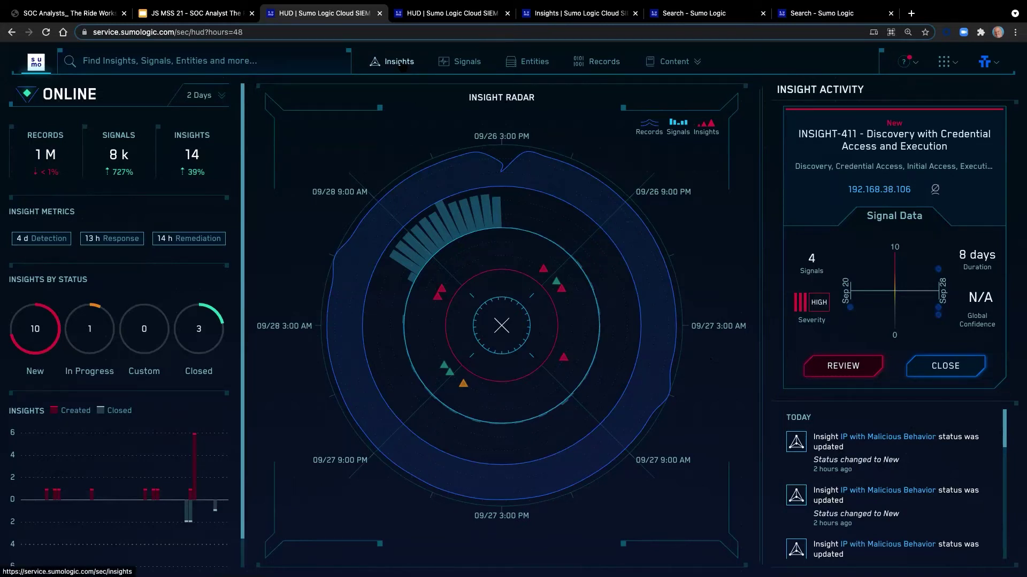
Show the full Insights list and examine the dwell time, age and description of INSIGHT-416.
{"action": "left_click", "coordinate": [401, 63]}
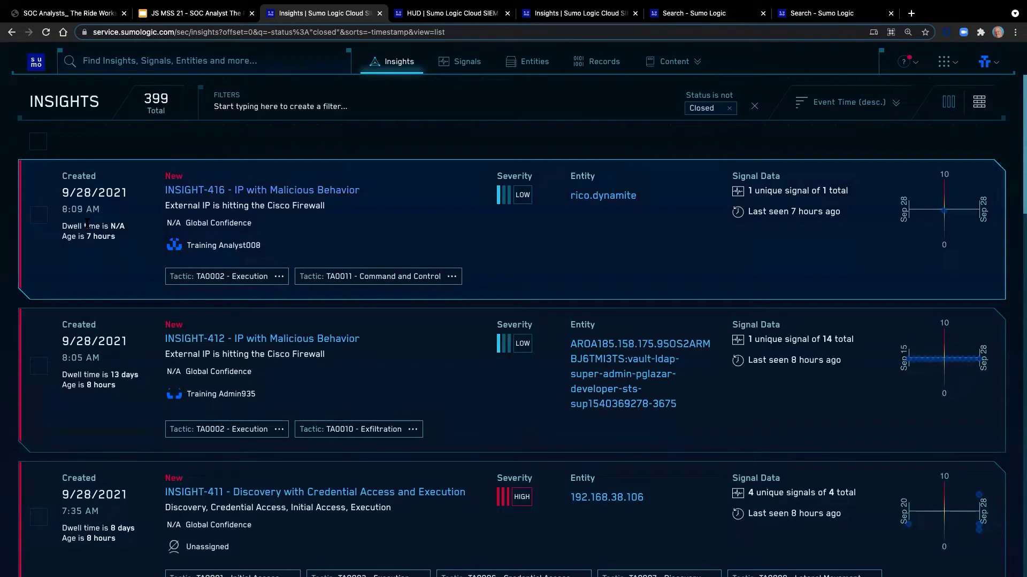
{"action": "left_click_drag", "start_coordinate": [88, 223], "coordinate": [110, 237]}
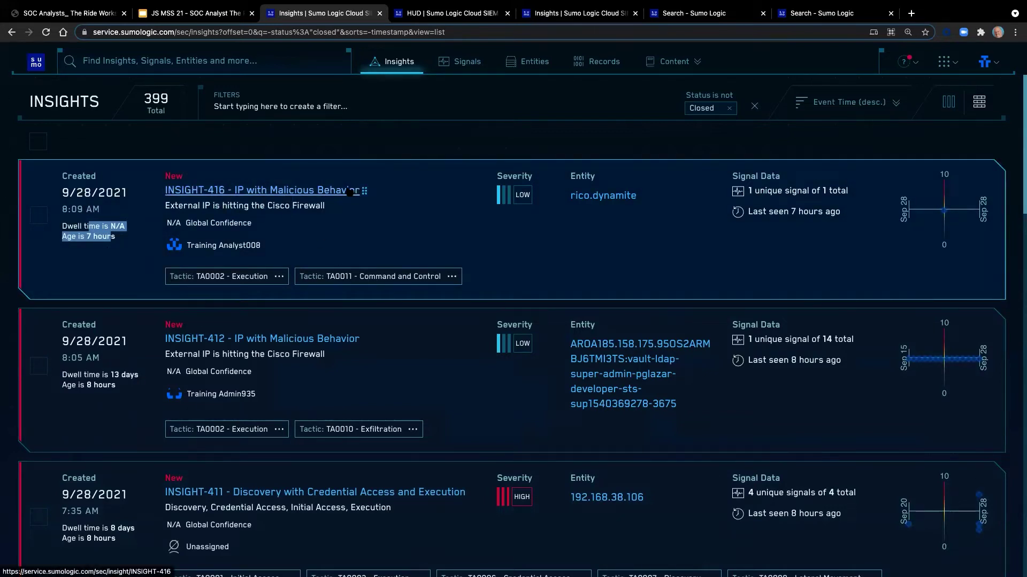
{"action": "left_click_drag", "start_coordinate": [168, 207], "coordinate": [281, 224]}
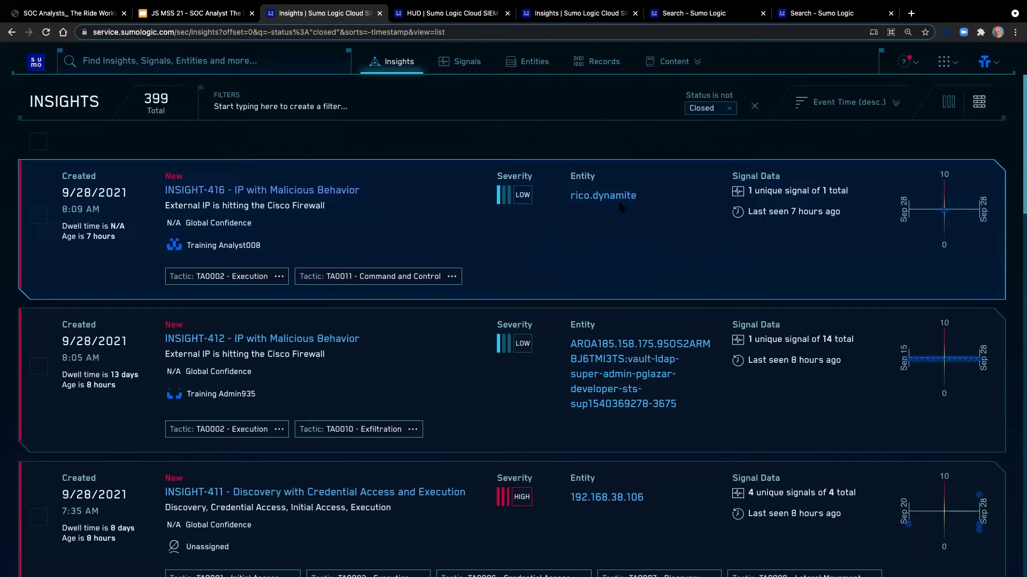
Show the Signals list and examine the severity and entity of the most recent signals.
{"action": "left_click", "coordinate": [468, 70]}
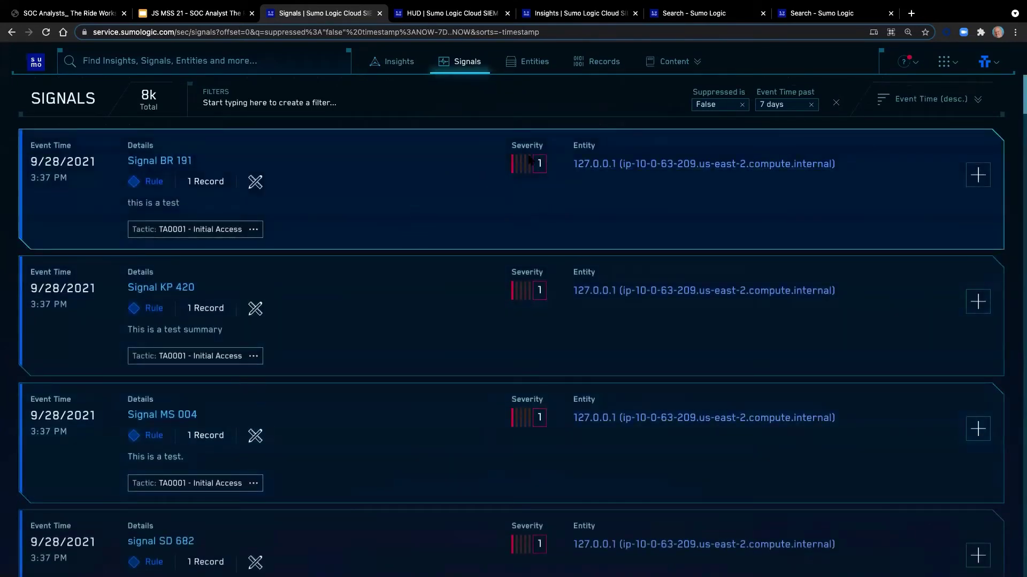
{"action": "left_click_drag", "start_coordinate": [512, 145], "coordinate": [548, 147]}
{"action": "left_click", "coordinate": [489, 225]}
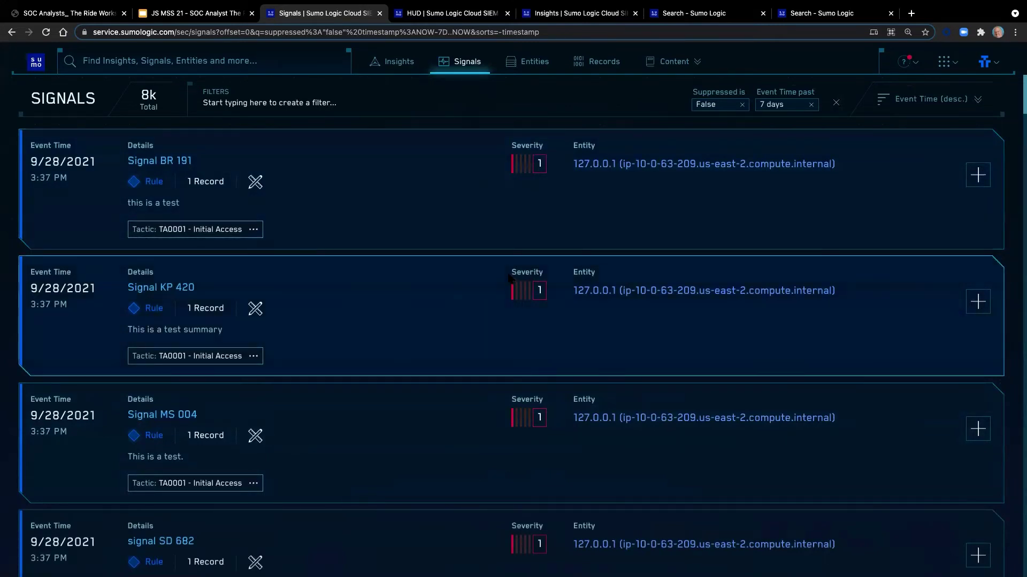
{"action": "triple_click", "coordinate": [508, 277]}
{"action": "left_click", "coordinate": [481, 235]}
{"action": "scroll", "coordinate": [594, 364], "scroll_direction": "down", "scroll_amount": 1}
{"action": "scroll", "coordinate": [591, 364], "scroll_direction": "down", "scroll_amount": 3}
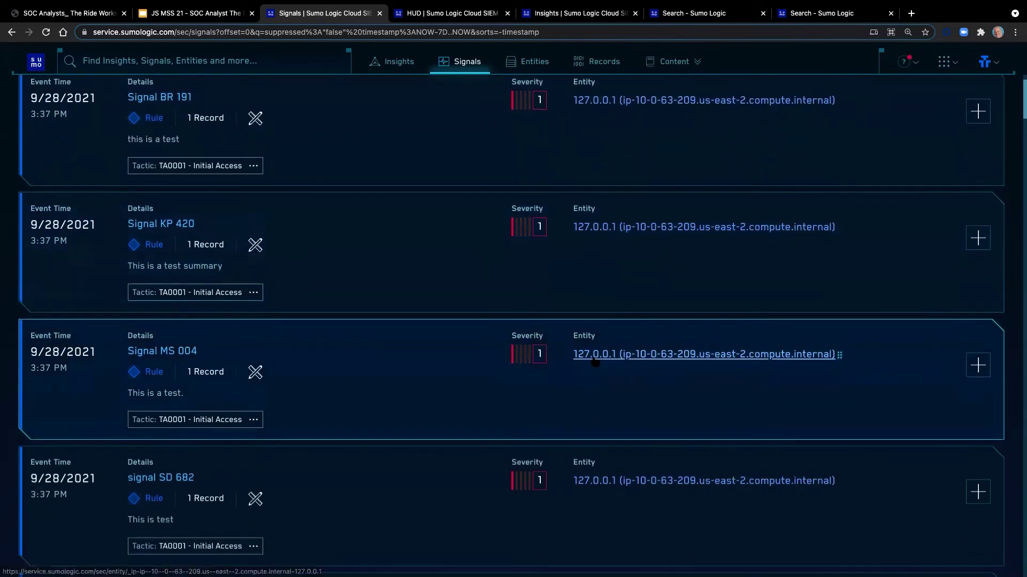
{"action": "scroll", "coordinate": [472, 343], "scroll_direction": "up", "scroll_amount": 3}
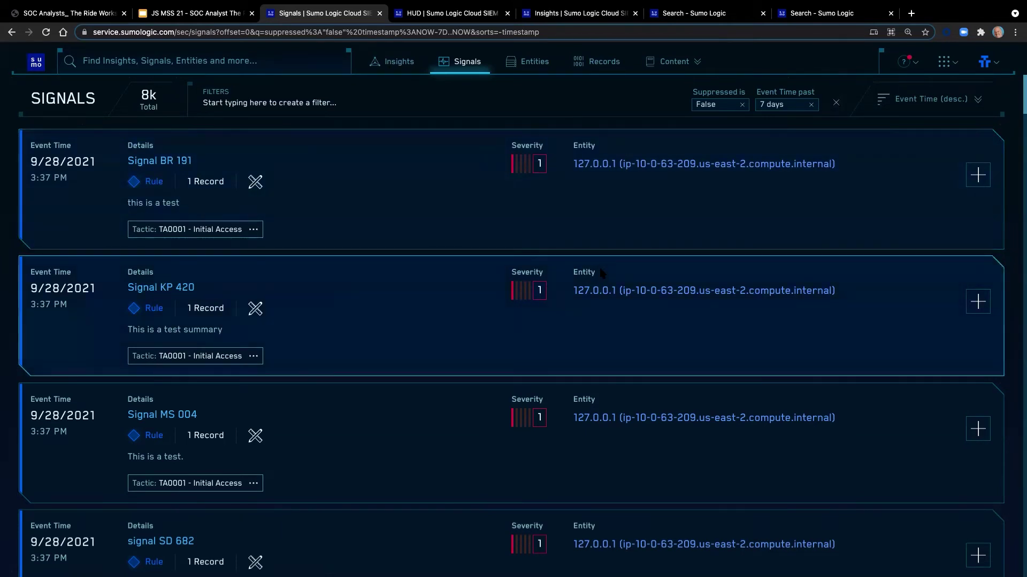
Display the insights as a status board and move INSIGHT-416 from New to In Progress.
{"action": "left_click", "coordinate": [394, 66]}
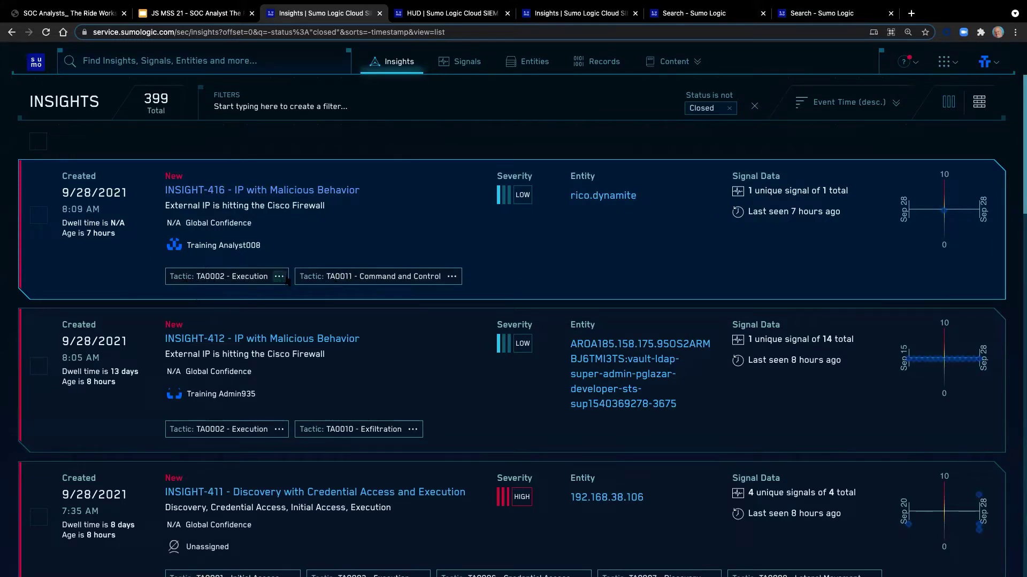
{"action": "left_click", "coordinate": [948, 103]}
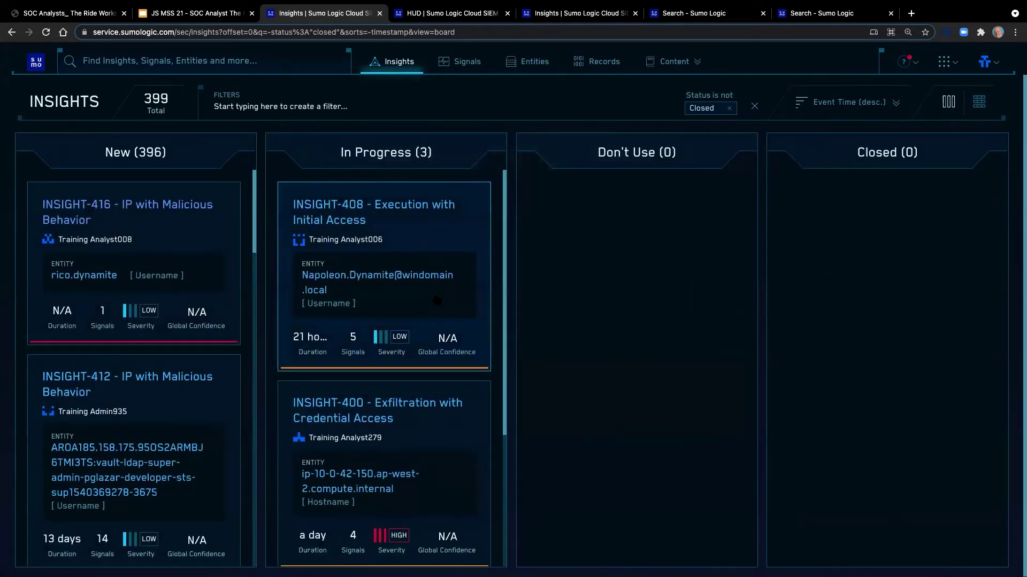
{"action": "mouse_move", "coordinate": [469, 314]}
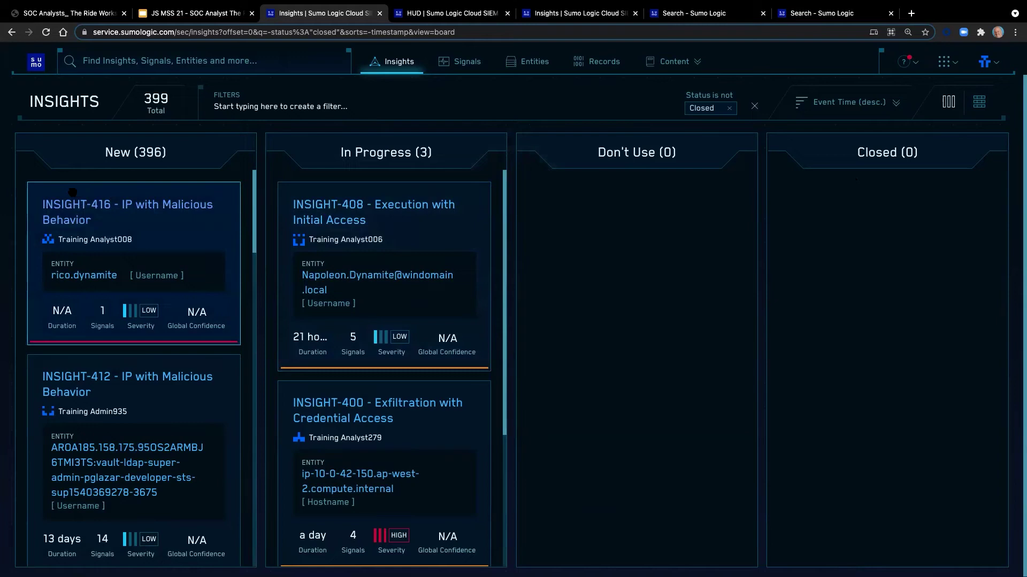
{"action": "left_click_drag", "start_coordinate": [73, 192], "coordinate": [485, 264]}
{"action": "left_click_drag", "start_coordinate": [595, 228], "coordinate": [327, 192]}
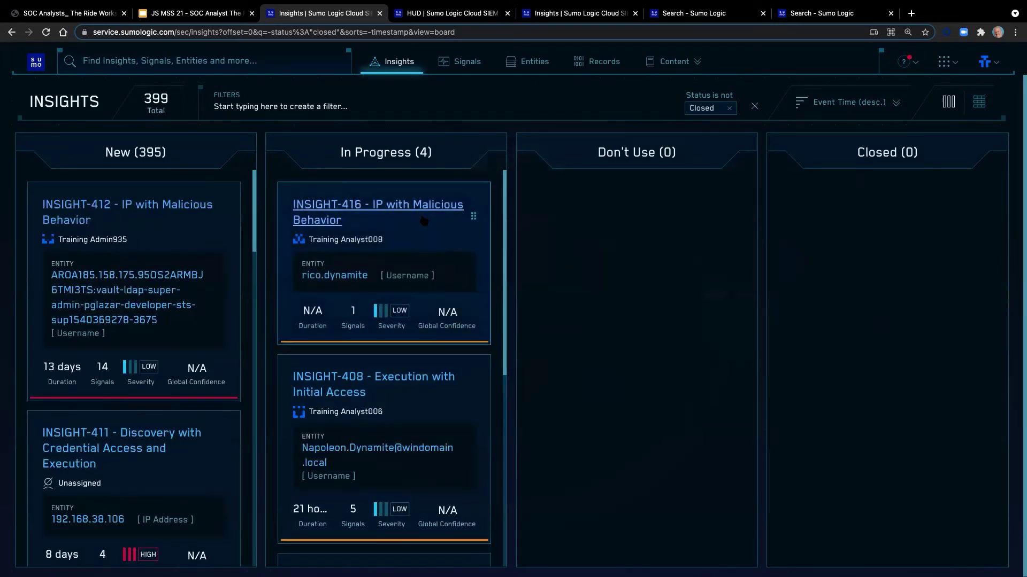
Open INSIGHT-416 and look through the analysts available as its assignee, leaving the assignment as it is.
{"action": "left_click", "coordinate": [430, 211]}
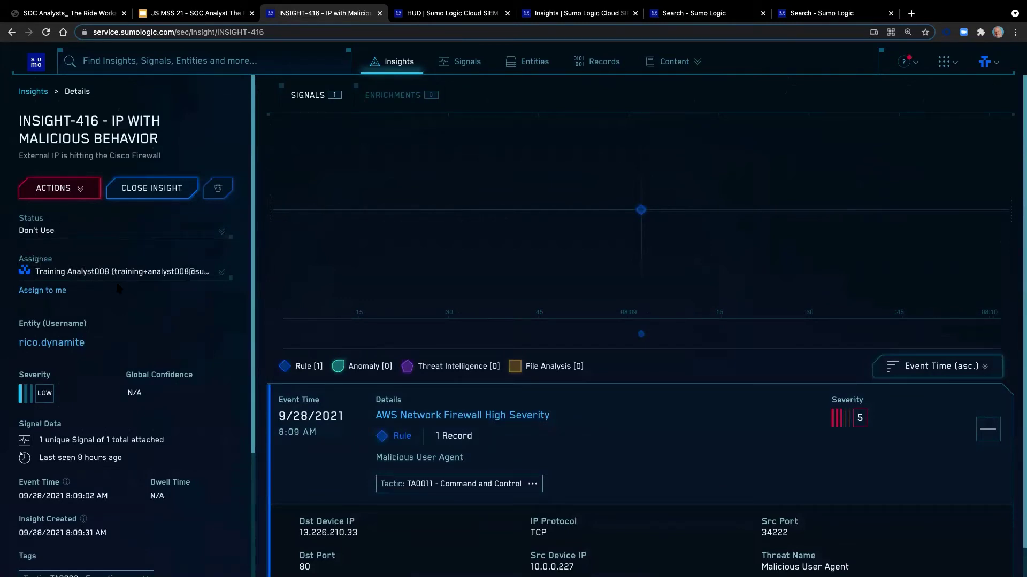
{"action": "left_click", "coordinate": [221, 278]}
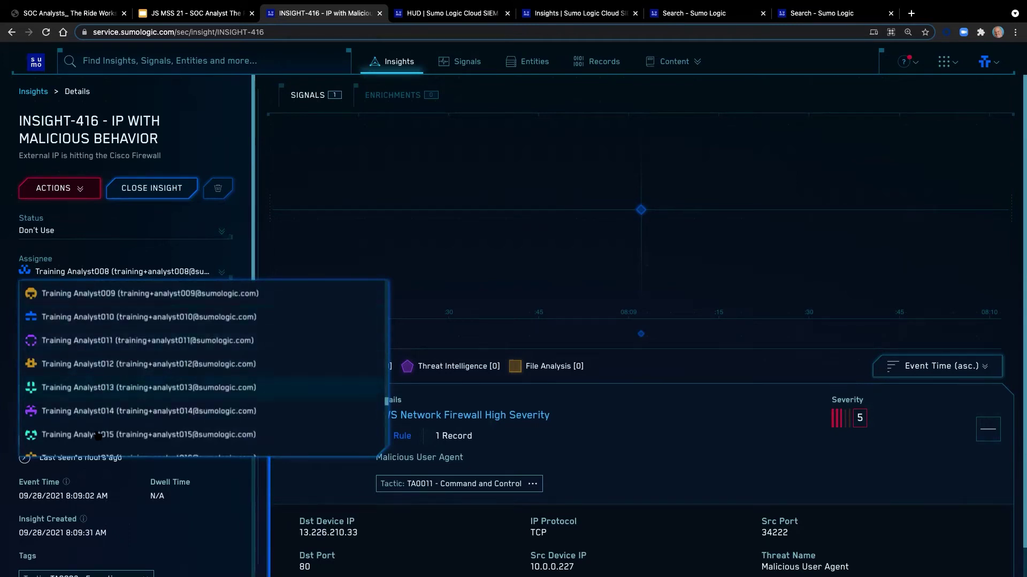
{"action": "left_click", "coordinate": [355, 239]}
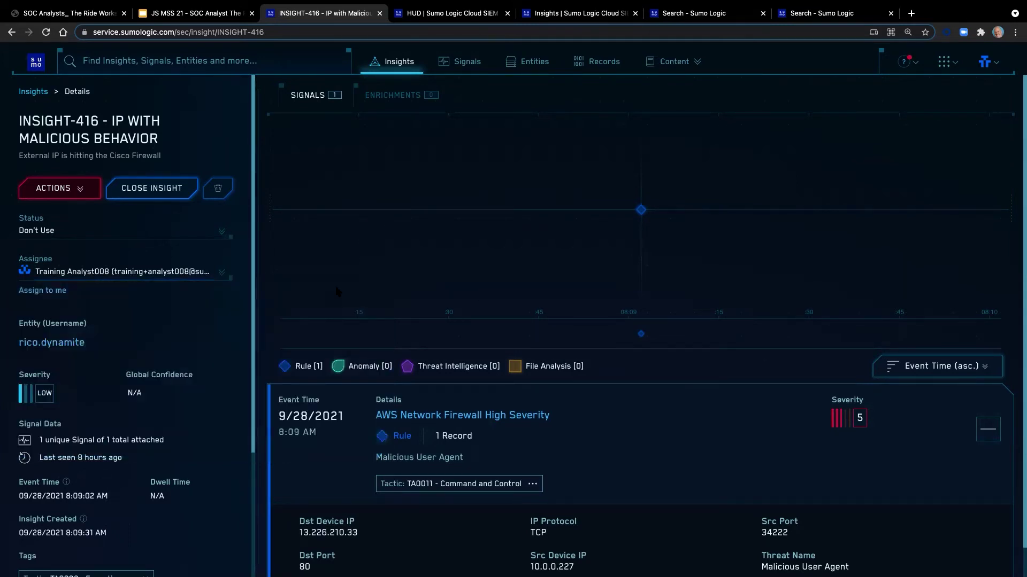
Open the AWS Network Firewall High Severity signal and examine its match expression, attached network record, mapping and extracted fields.
{"action": "scroll", "coordinate": [412, 310], "scroll_direction": "down", "scroll_amount": 1}
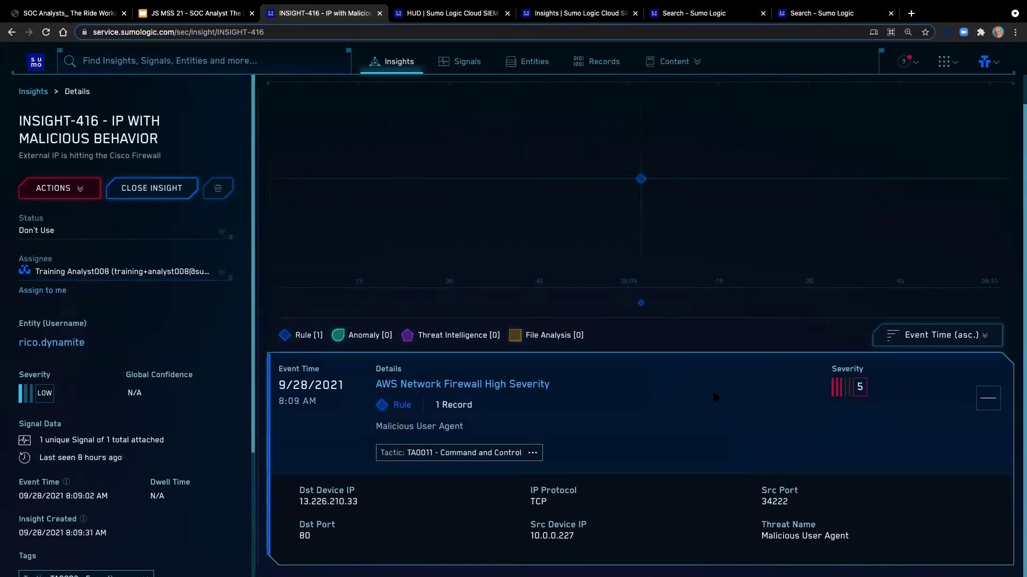
{"action": "left_click", "coordinate": [484, 385]}
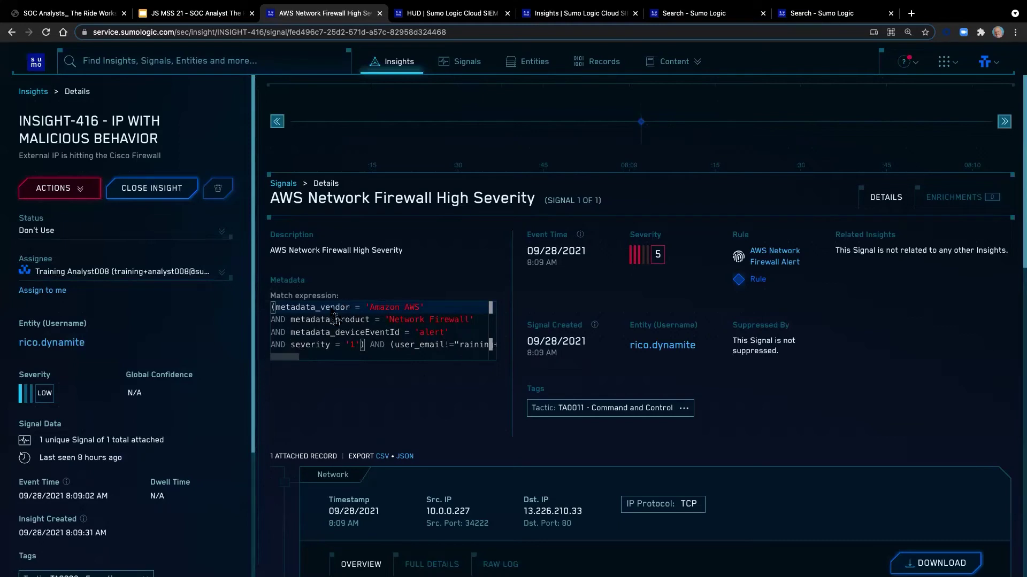
{"action": "scroll", "coordinate": [908, 361], "scroll_direction": "down", "scroll_amount": 3}
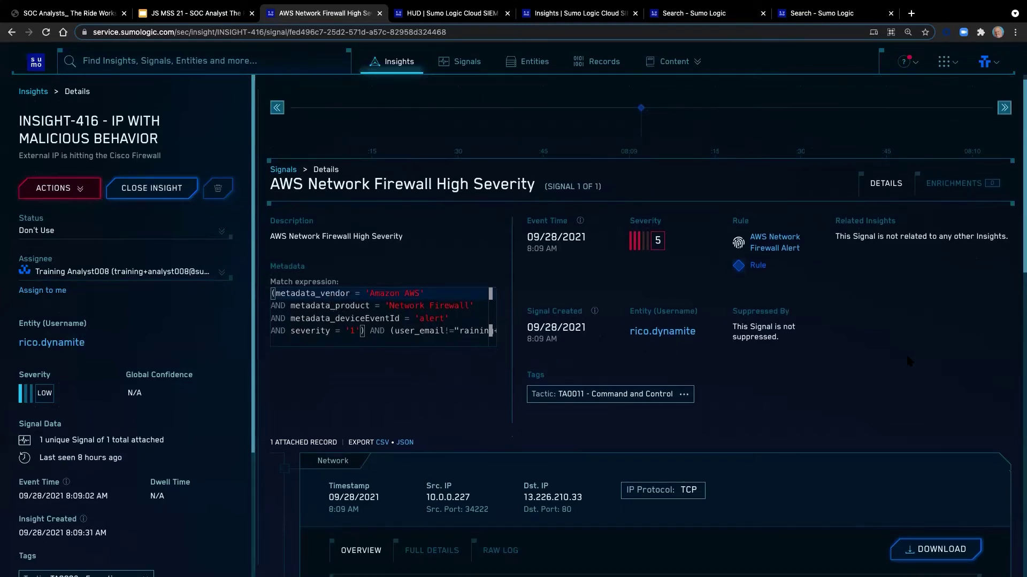
{"action": "scroll", "coordinate": [898, 341], "scroll_direction": "down", "scroll_amount": 1}
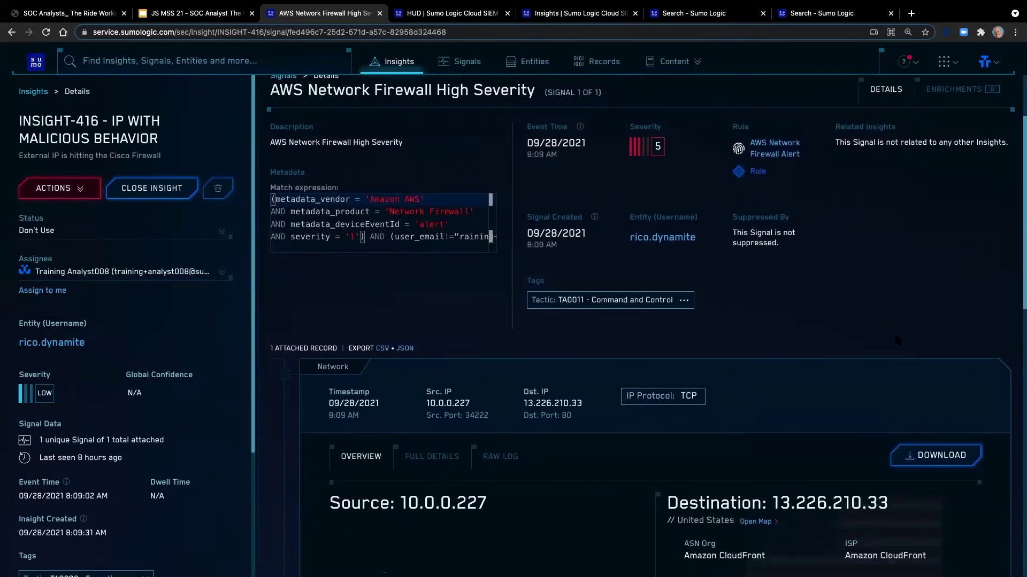
{"action": "scroll", "coordinate": [871, 313], "scroll_direction": "down", "scroll_amount": 2}
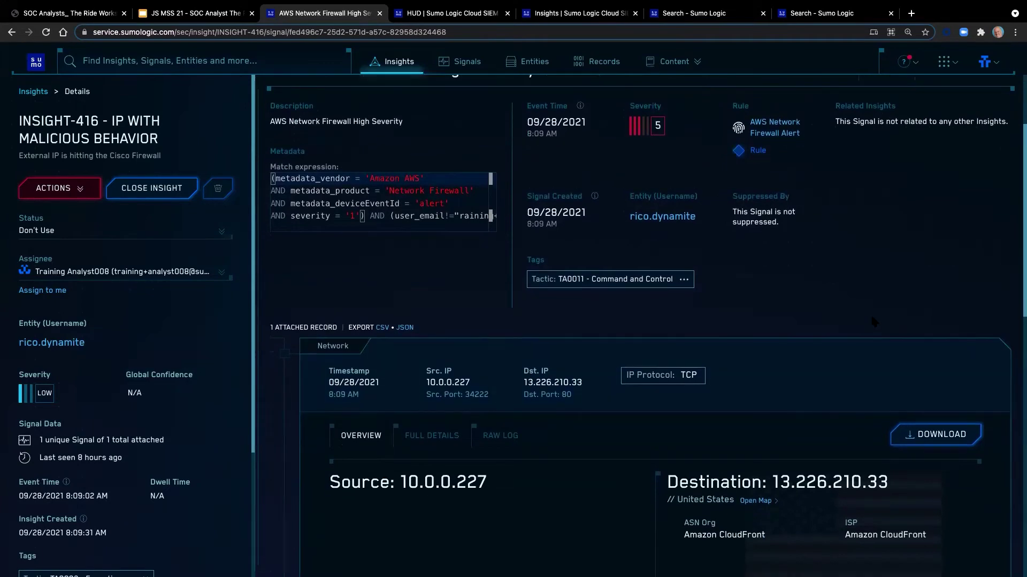
{"action": "scroll", "coordinate": [875, 318], "scroll_direction": "down", "scroll_amount": 10}
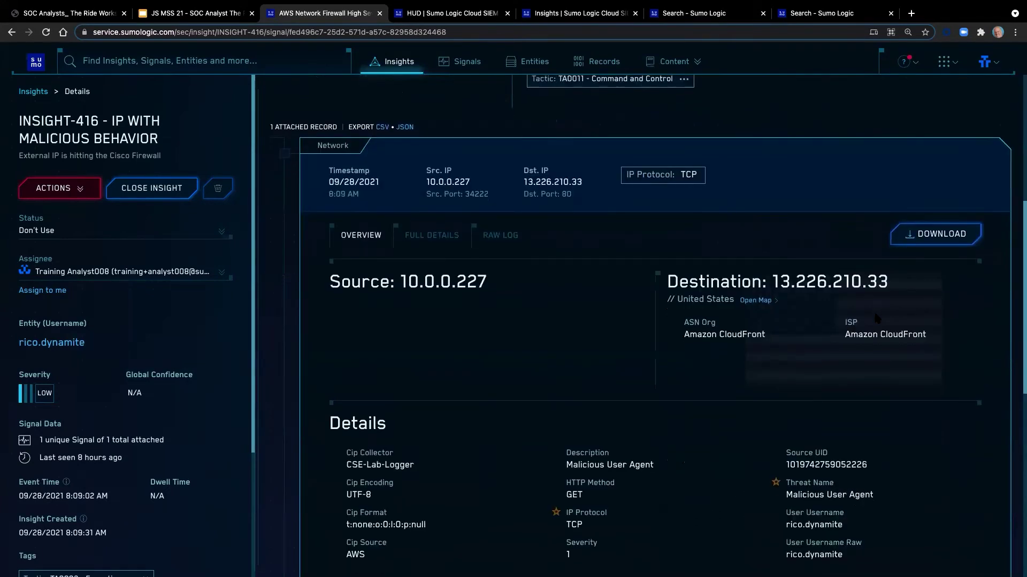
{"action": "scroll", "coordinate": [876, 314], "scroll_direction": "down", "scroll_amount": 6}
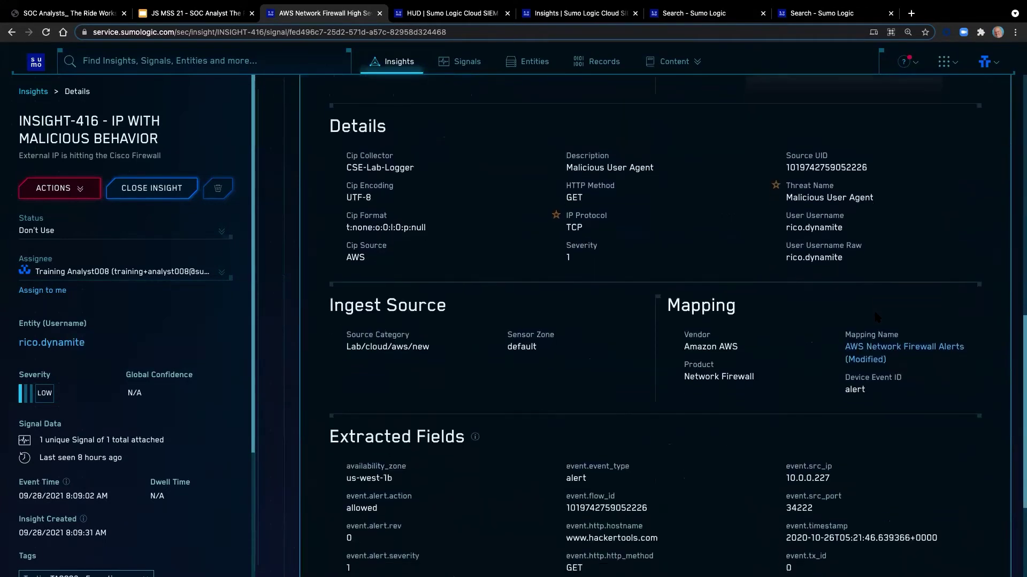
{"action": "scroll", "coordinate": [867, 321], "scroll_direction": "down", "scroll_amount": 1}
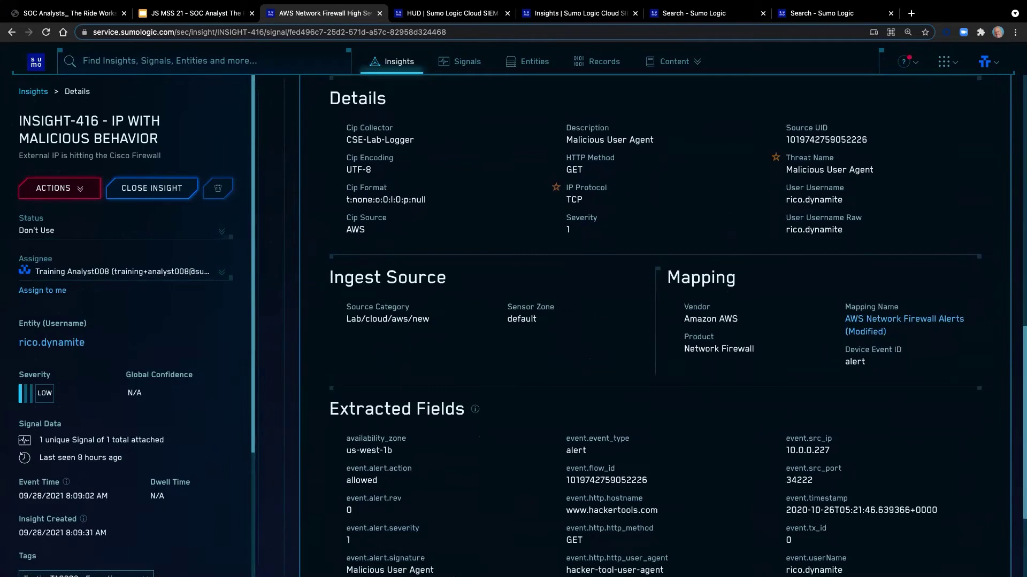
{"action": "scroll", "coordinate": [653, 323], "scroll_direction": "up", "scroll_amount": 10}
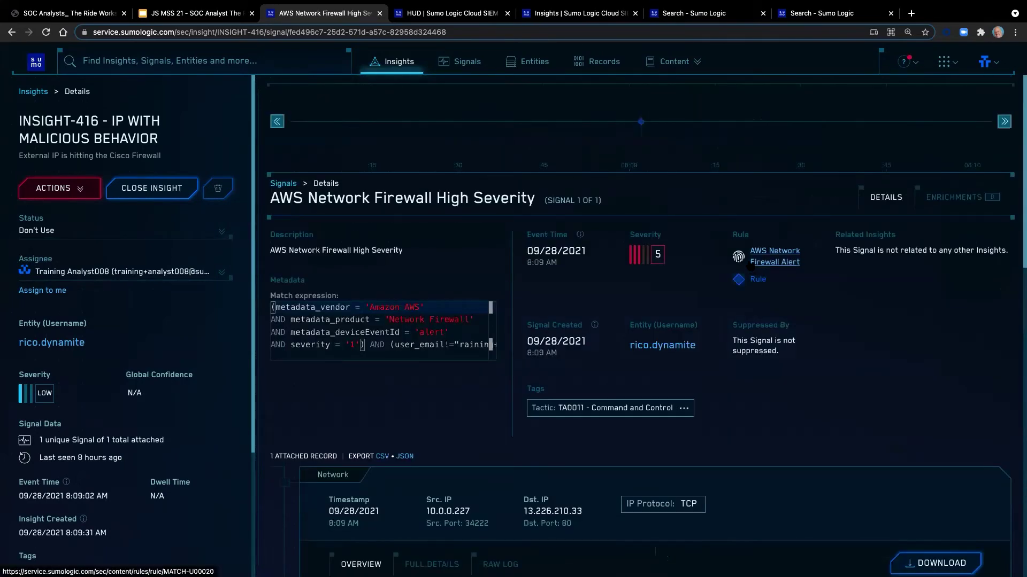
Return to the Insights board and remove the filter that excludes closed insights.
{"action": "left_click", "coordinate": [395, 62]}
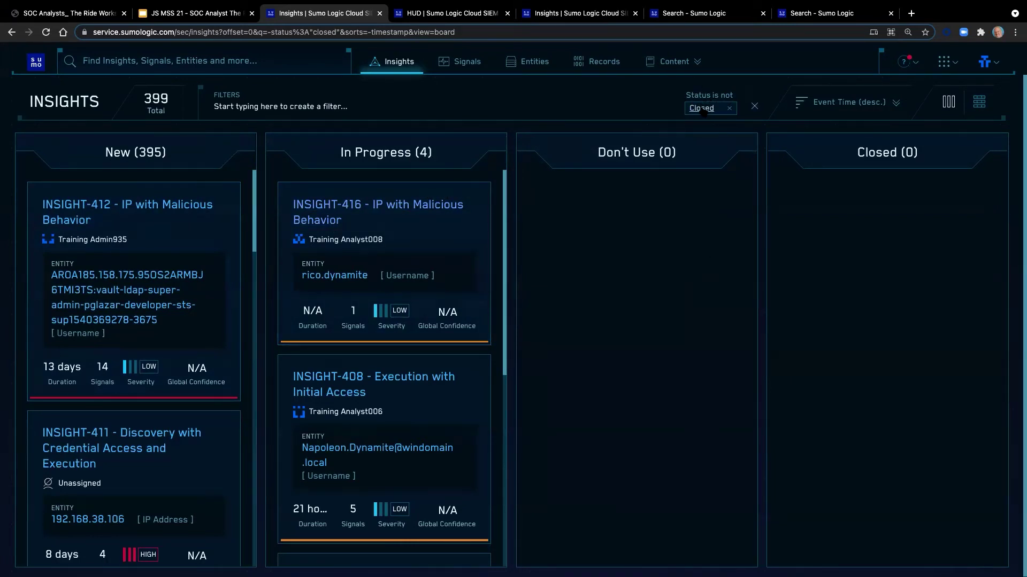
{"action": "left_click", "coordinate": [729, 108]}
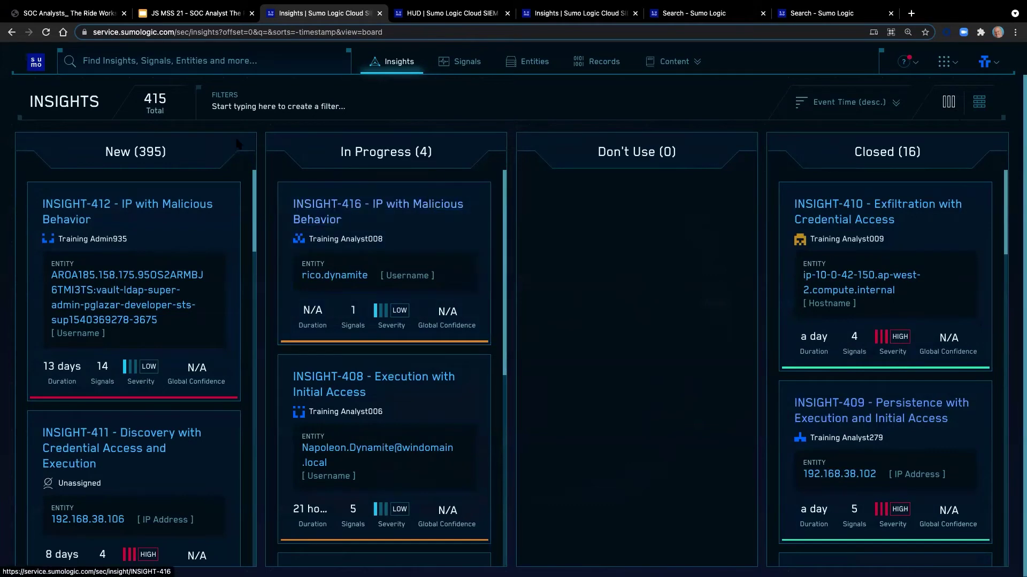
{"action": "left_click", "coordinate": [242, 107]}
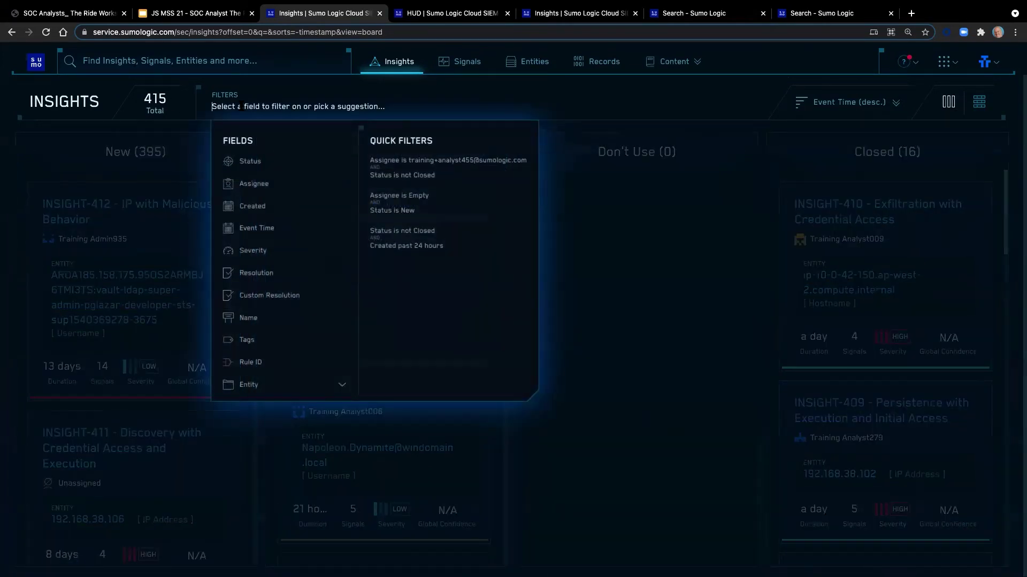
{"action": "left_click", "coordinate": [258, 321]}
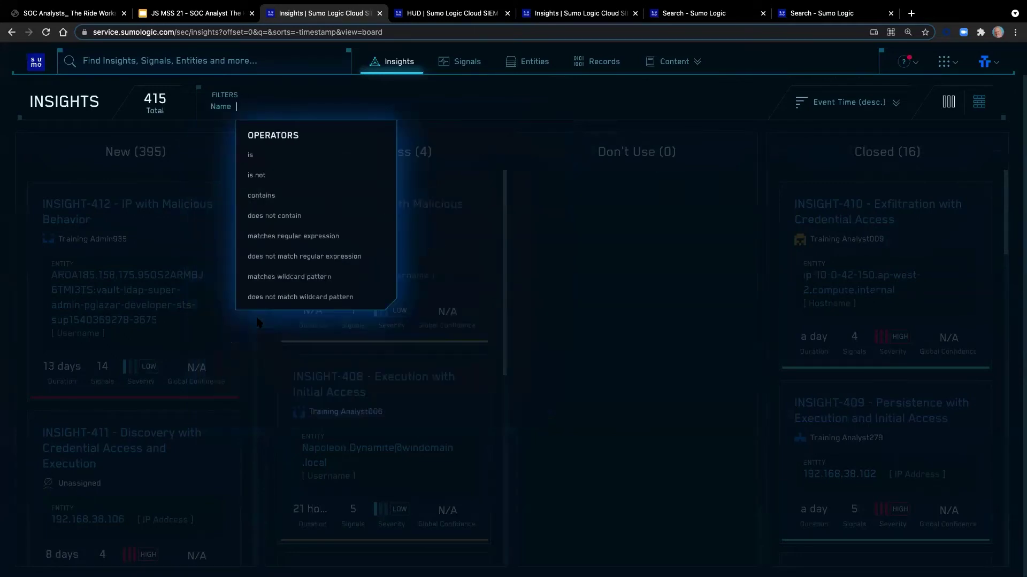
{"action": "left_click", "coordinate": [262, 161]}
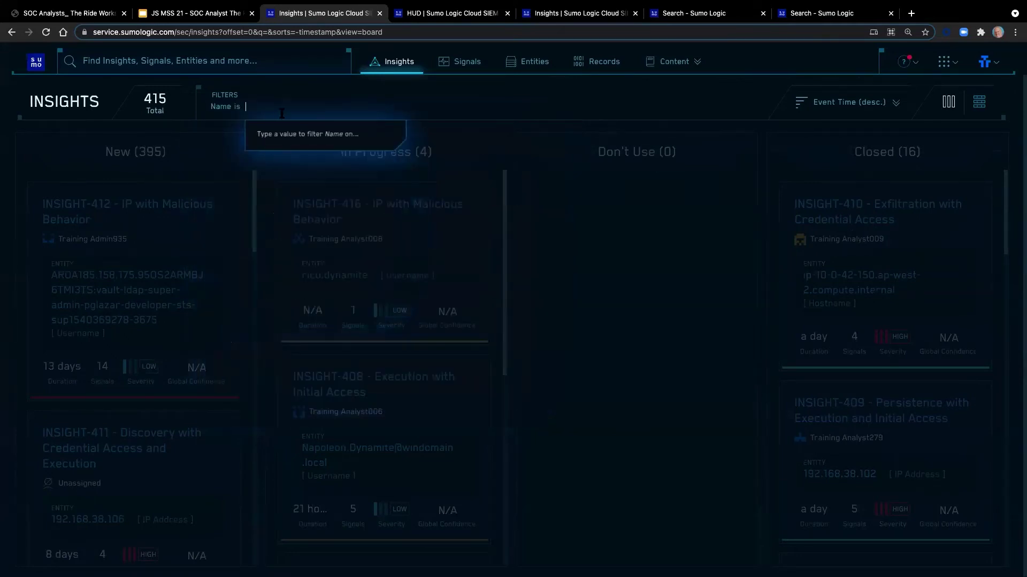
{"action": "right_click", "coordinate": [278, 106]}
{"action": "left_click", "coordinate": [317, 185]}
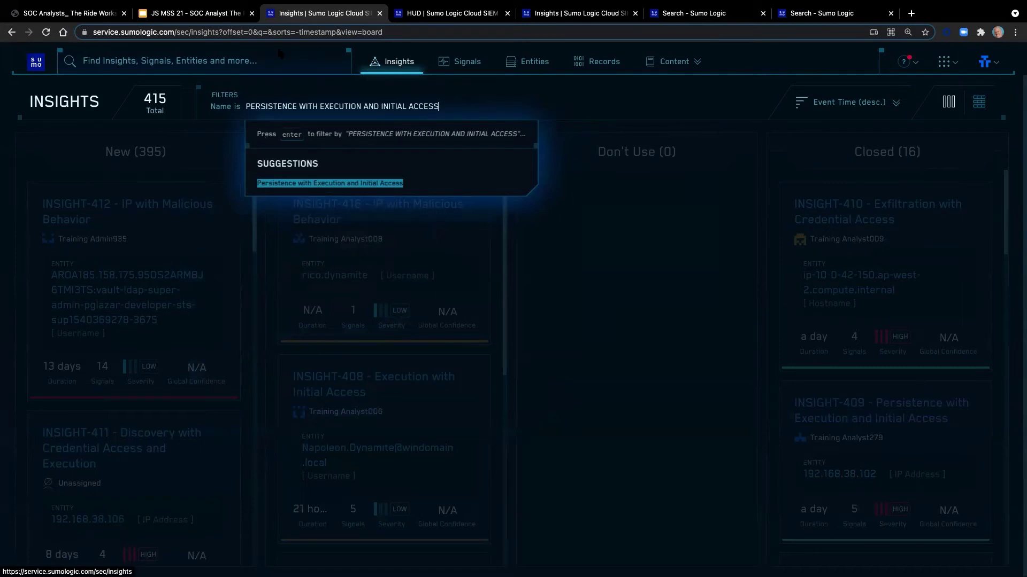
{"action": "key", "text": "Escape"}
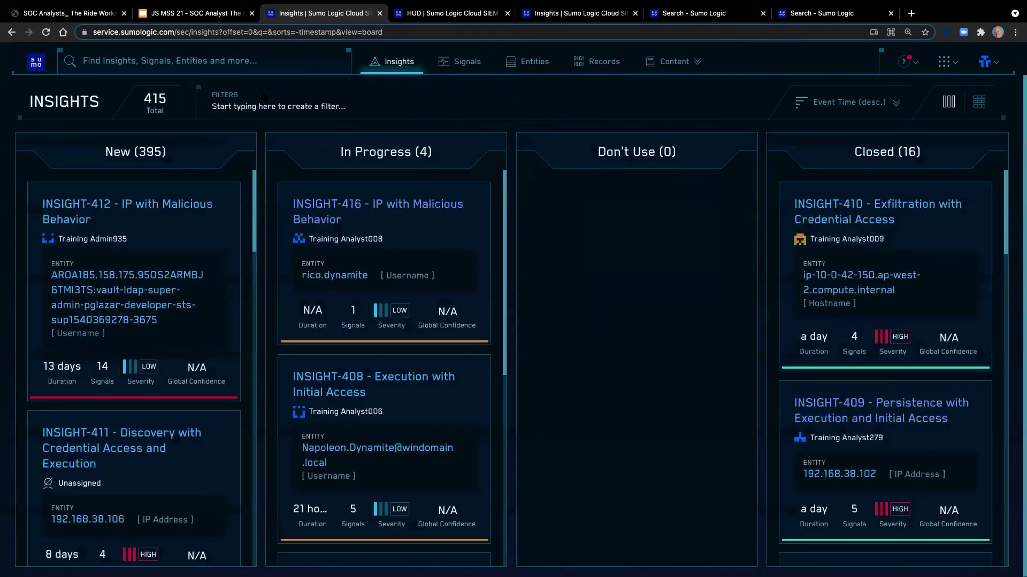
{"action": "left_click", "coordinate": [224, 106]}
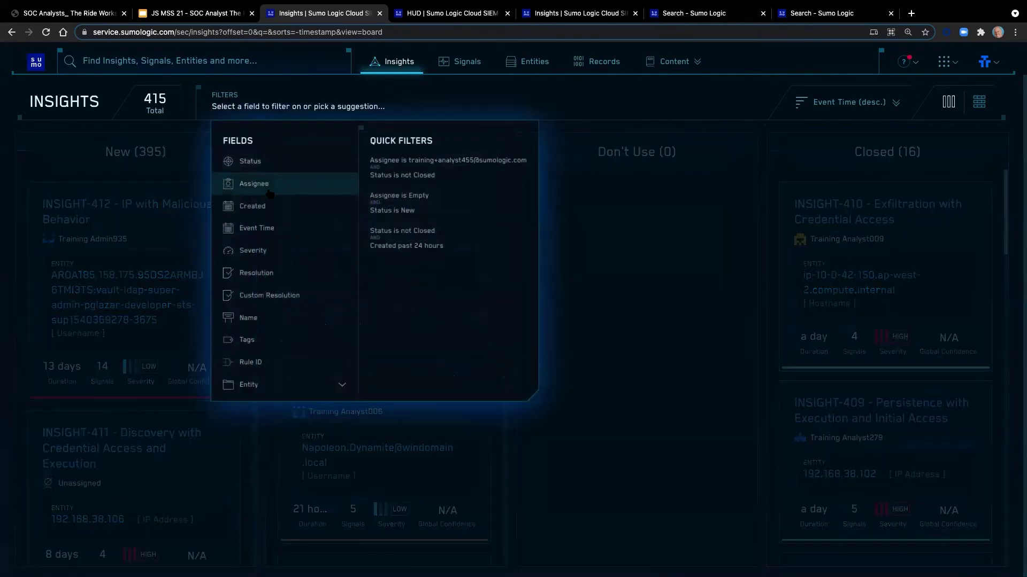
{"action": "left_click", "coordinate": [265, 320]}
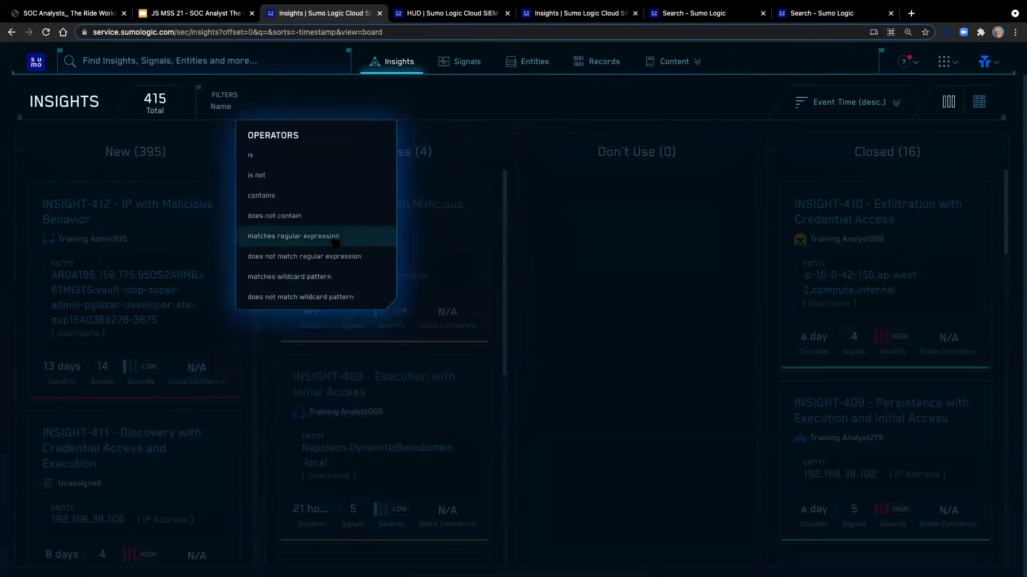
{"action": "left_click", "coordinate": [258, 156]}
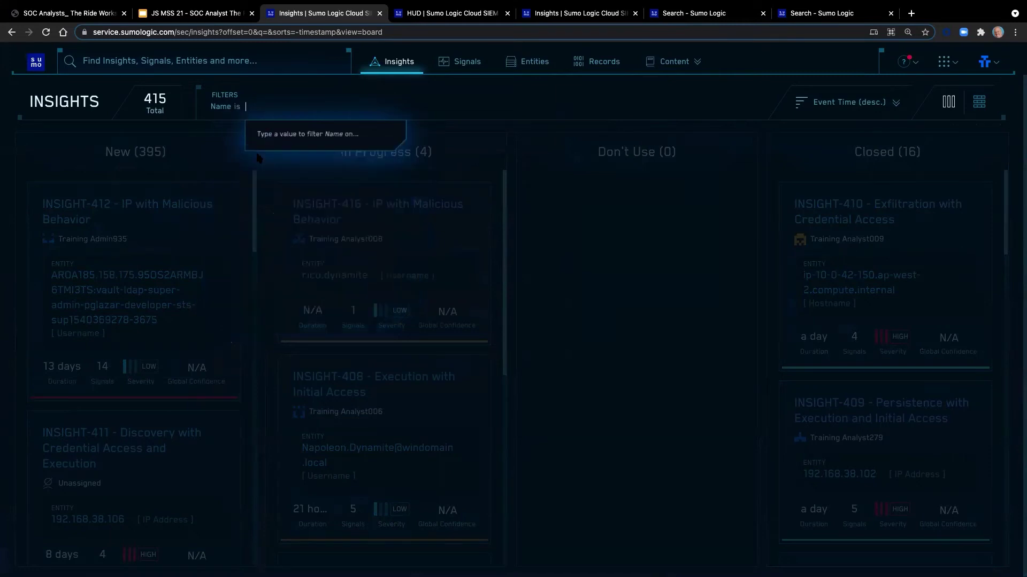
{"action": "right_click", "coordinate": [291, 107]}
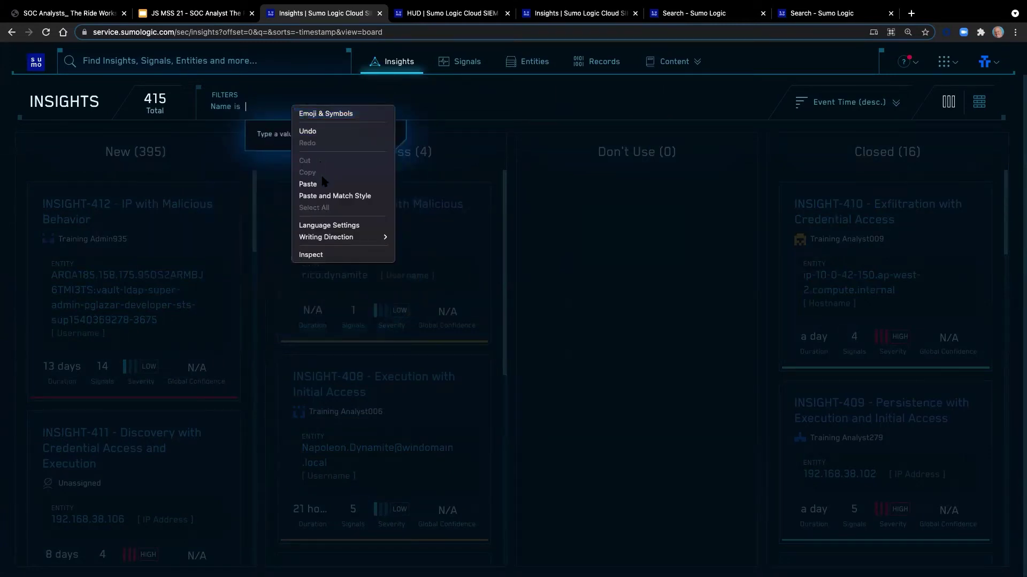
{"action": "left_click", "coordinate": [309, 184]}
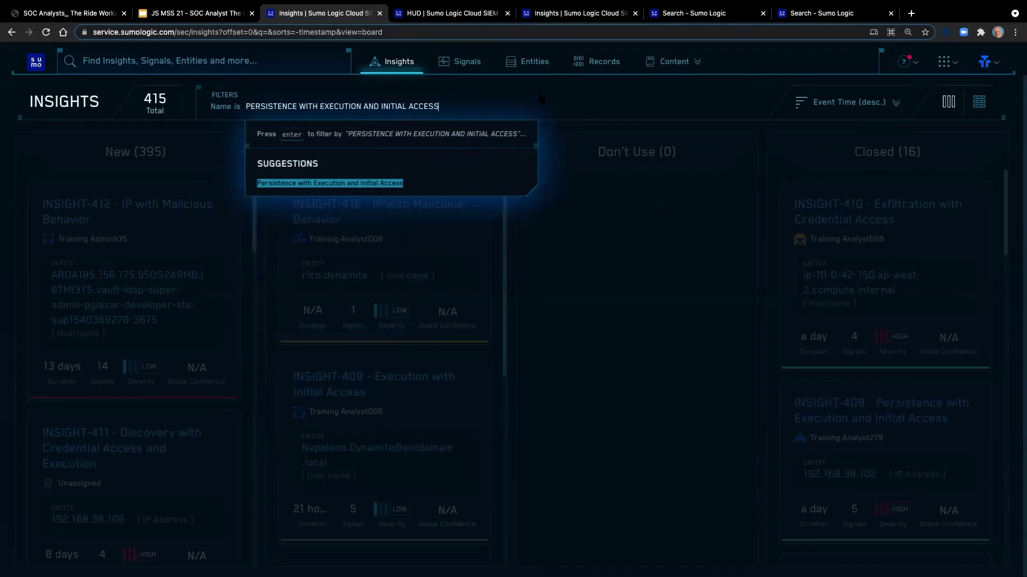
{"action": "key", "text": "Escape"}
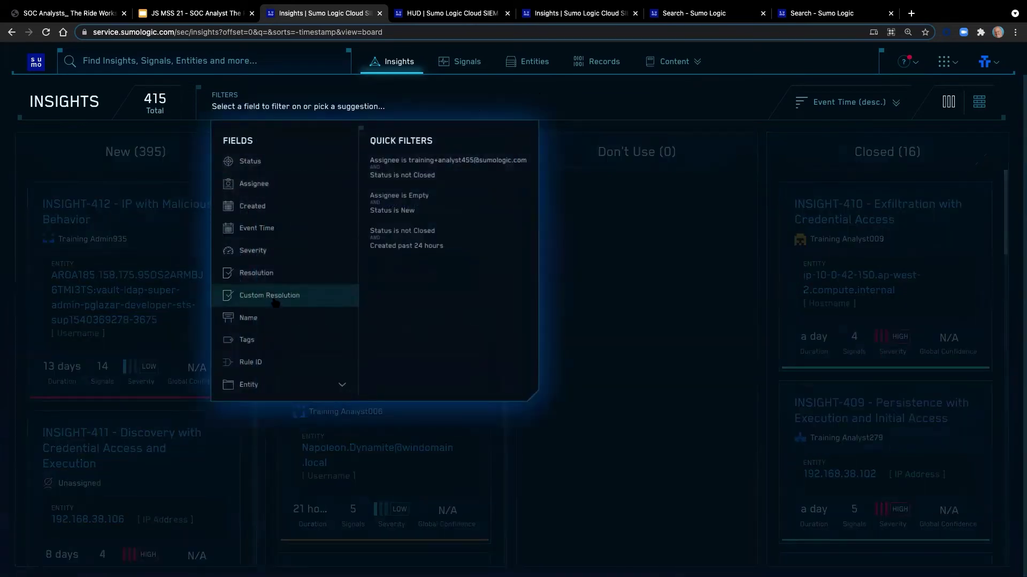
Filter the Insights board to those whose name is PERSISTENCE WITH EXECUTION AND INITIAL ACCESS.
{"action": "left_click", "coordinate": [267, 319]}
{"action": "left_click", "coordinate": [257, 155]}
{"action": "right_click", "coordinate": [270, 107]}
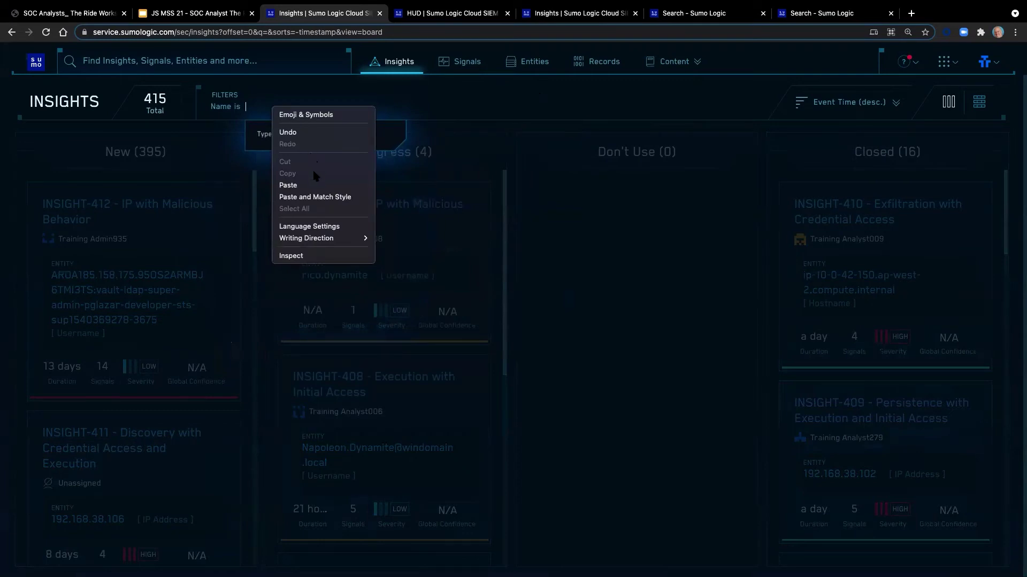
{"action": "left_click", "coordinate": [291, 185]}
{"action": "left_click", "coordinate": [378, 186]}
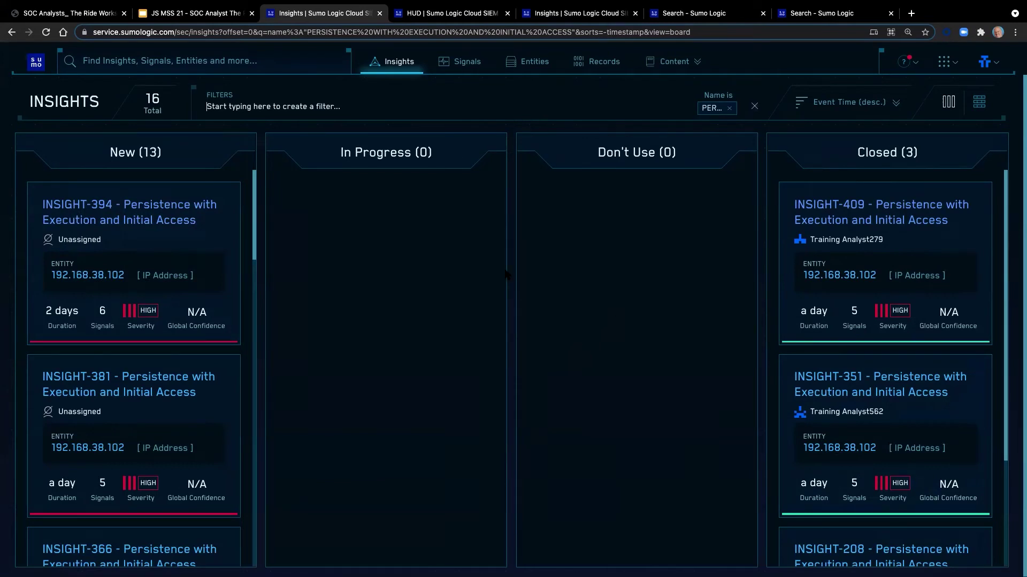
Open INSIGHT-394 and inspect the markers on its signal timeline and the first threat intelligence signal below it.
{"action": "left_click", "coordinate": [166, 211]}
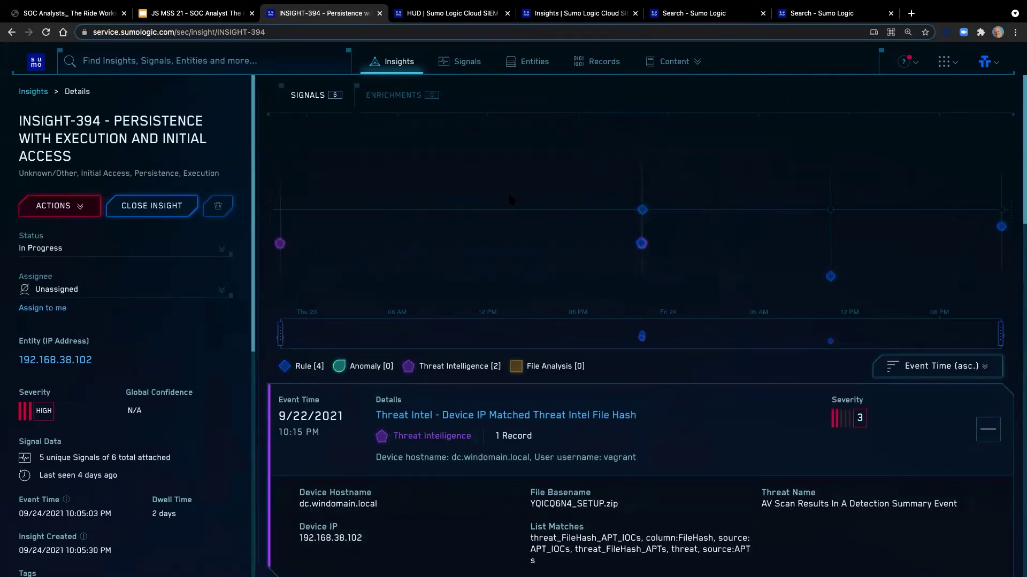
{"action": "mouse_move", "coordinate": [282, 249]}
{"action": "mouse_move", "coordinate": [643, 254]}
{"action": "scroll", "coordinate": [687, 470], "scroll_direction": "down", "scroll_amount": 2}
{"action": "scroll", "coordinate": [687, 470], "scroll_direction": "down", "scroll_amount": 5}
{"action": "scroll", "coordinate": [687, 464], "scroll_direction": "down", "scroll_amount": 1}
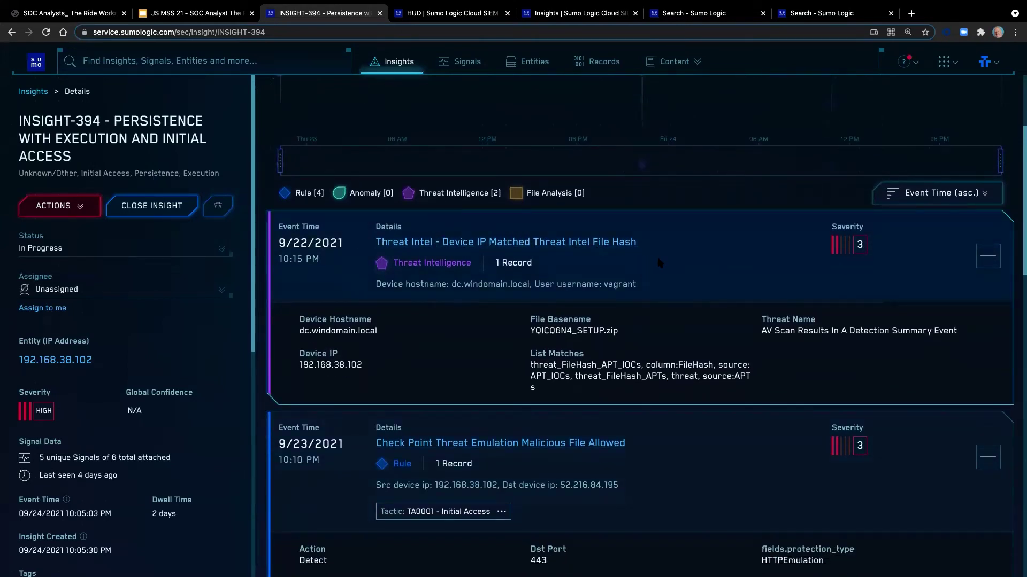
Examine the device IPs, malware type and tactic of the Check Point Threat Emulation Malicious File Allowed signal.
{"action": "scroll", "coordinate": [690, 374], "scroll_direction": "down", "scroll_amount": 2}
{"action": "scroll", "coordinate": [696, 398], "scroll_direction": "down", "scroll_amount": 2}
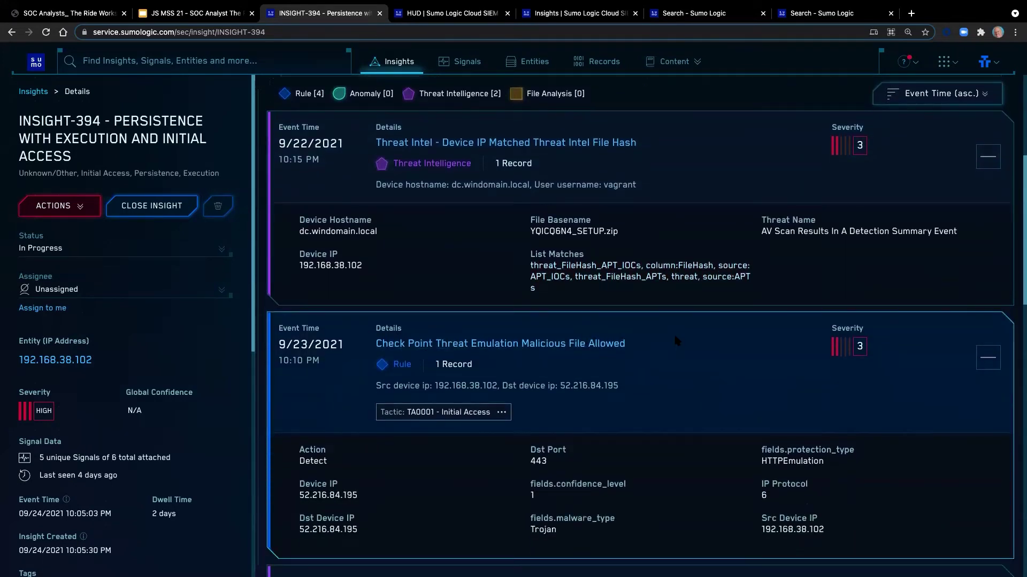
{"action": "scroll", "coordinate": [675, 340], "scroll_direction": "down", "scroll_amount": 1}
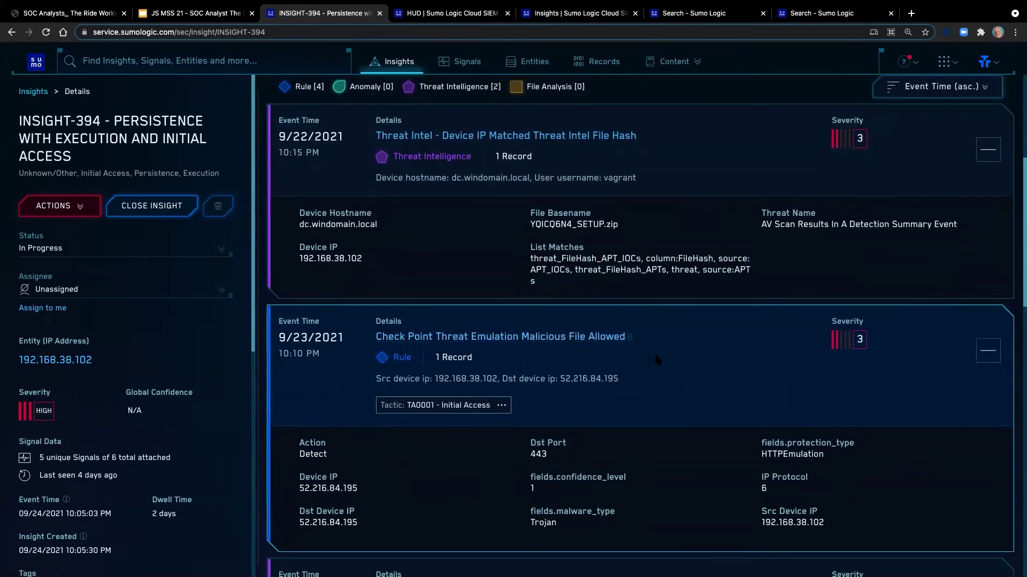
{"action": "scroll", "coordinate": [691, 347], "scroll_direction": "down", "scroll_amount": 2}
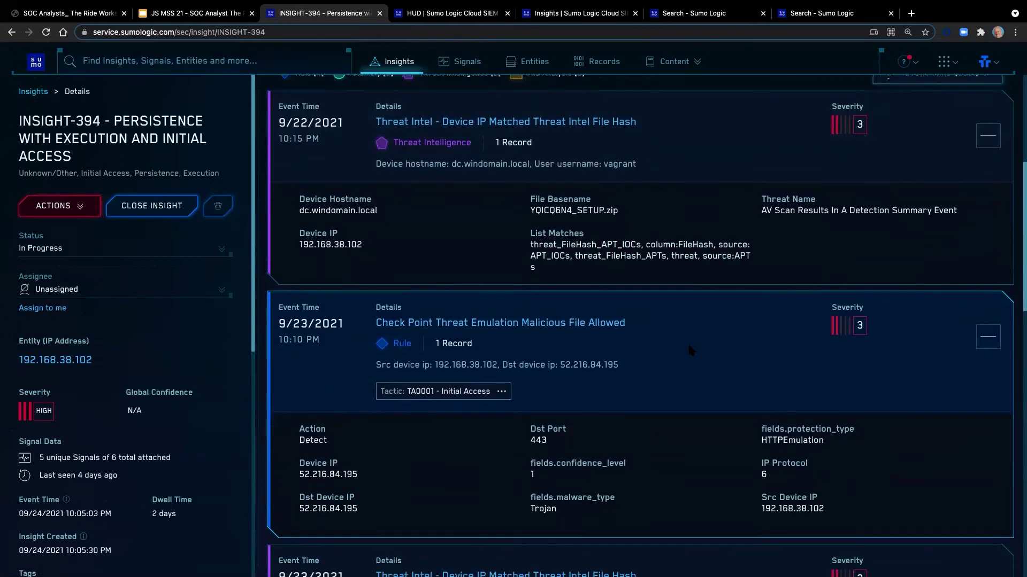
{"action": "scroll", "coordinate": [687, 348], "scroll_direction": "down", "scroll_amount": 2}
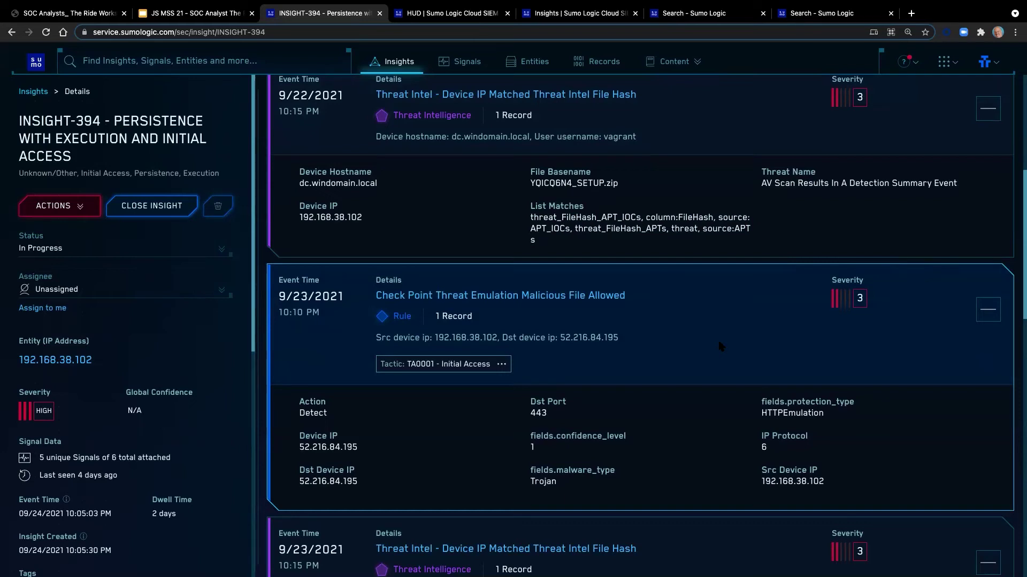
{"action": "scroll", "coordinate": [720, 338], "scroll_direction": "down", "scroll_amount": 1}
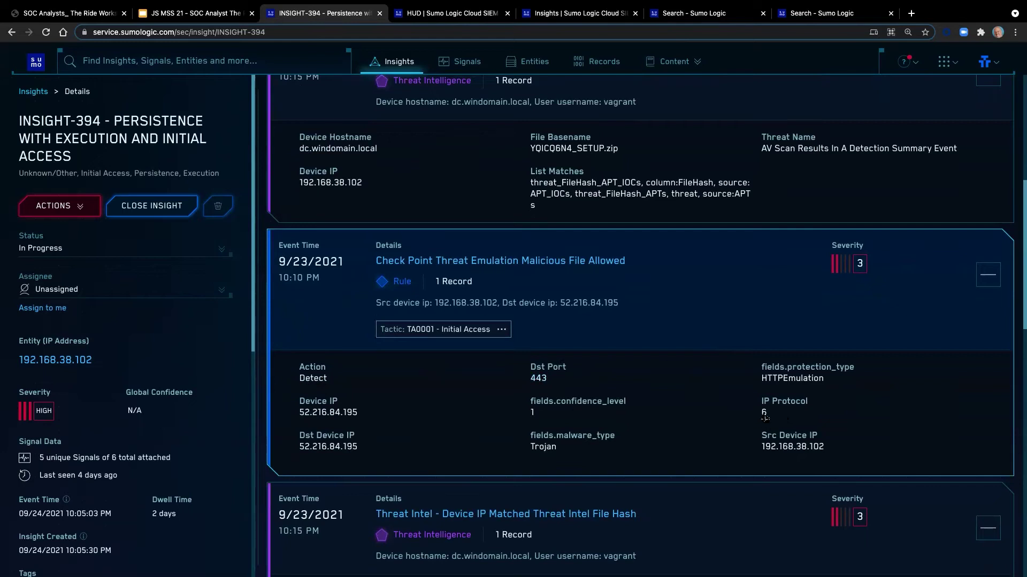
{"action": "scroll", "coordinate": [847, 413], "scroll_direction": "down", "scroll_amount": 1}
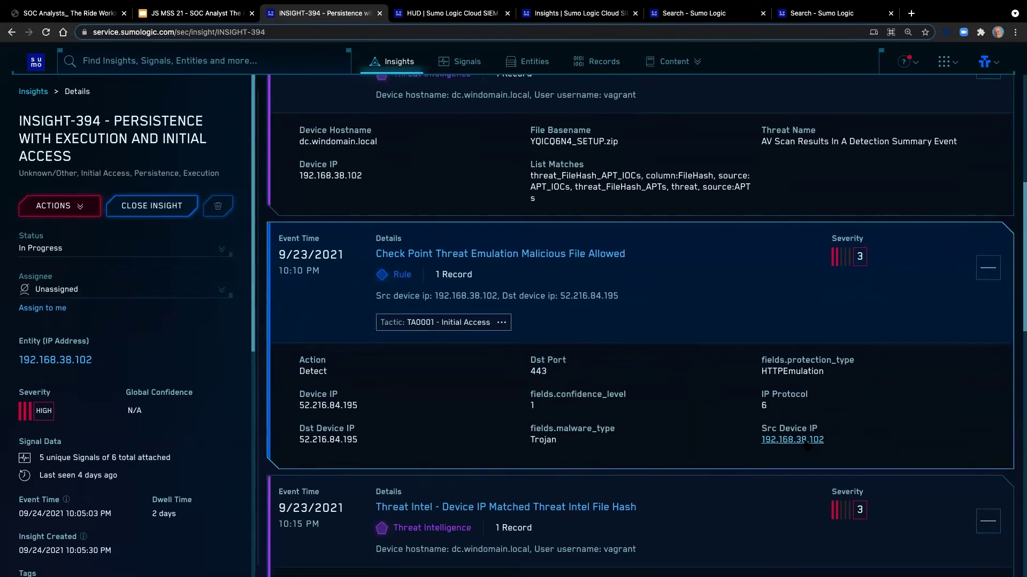
Review the remaining INSIGHT-394 signals, from the second threat intelligence match through to the Proofpoint TAP phishing link signal.
{"action": "scroll", "coordinate": [652, 386], "scroll_direction": "down", "scroll_amount": 1}
{"action": "scroll", "coordinate": [605, 365], "scroll_direction": "down", "scroll_amount": 5}
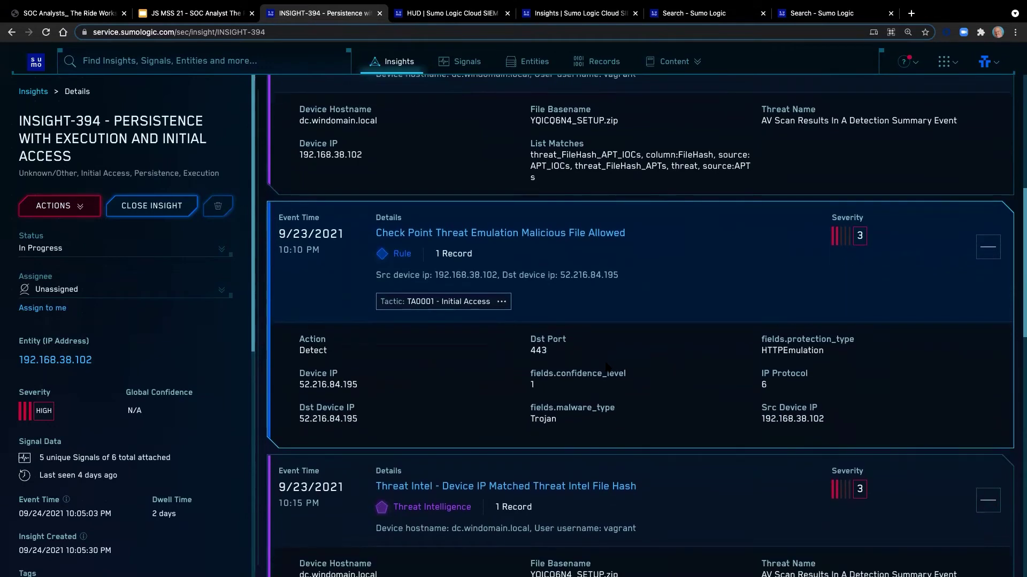
{"action": "scroll", "coordinate": [649, 381], "scroll_direction": "down", "scroll_amount": 5}
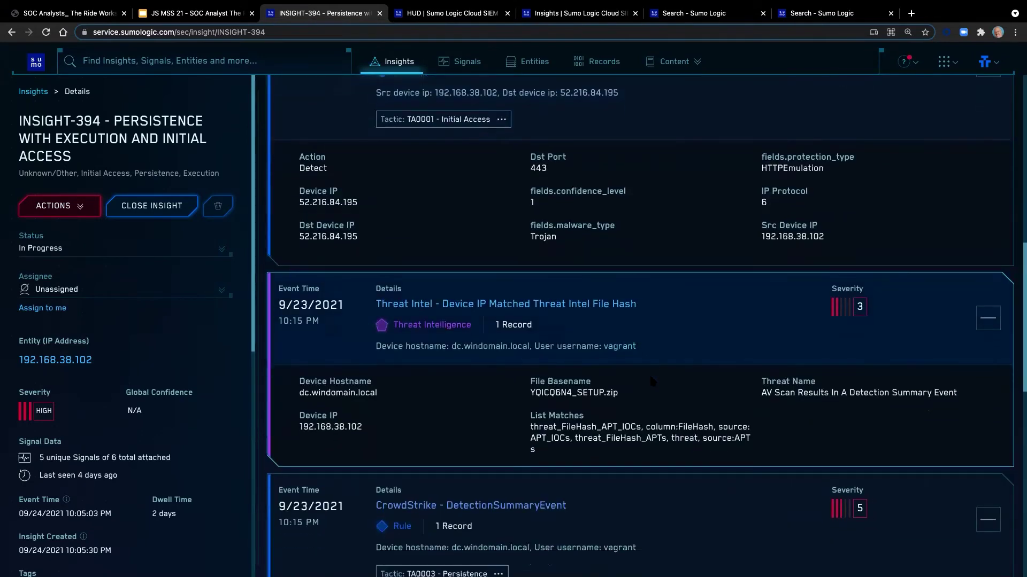
{"action": "scroll", "coordinate": [652, 378], "scroll_direction": "down", "scroll_amount": 5}
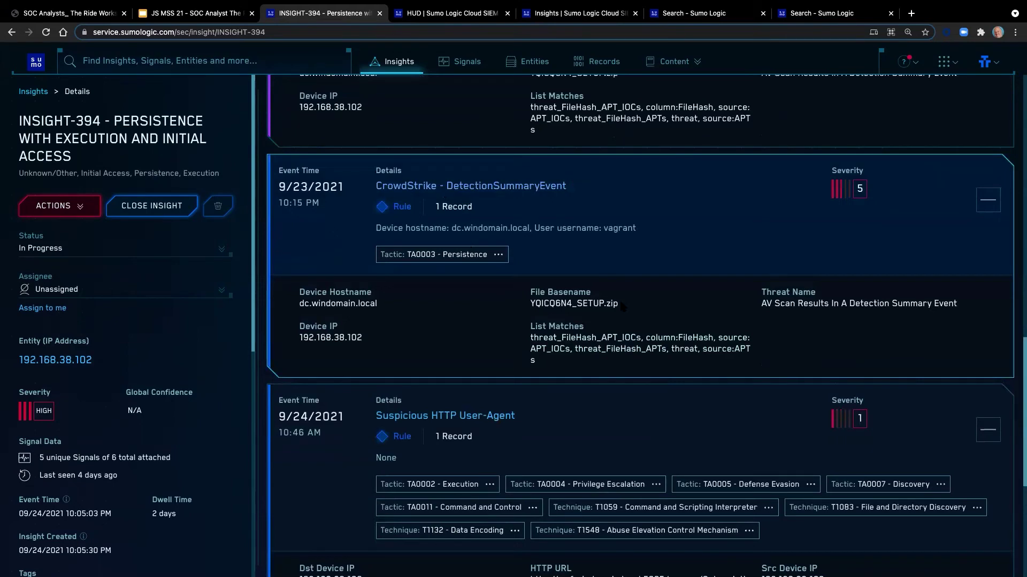
{"action": "scroll", "coordinate": [619, 298], "scroll_direction": "down", "scroll_amount": 1}
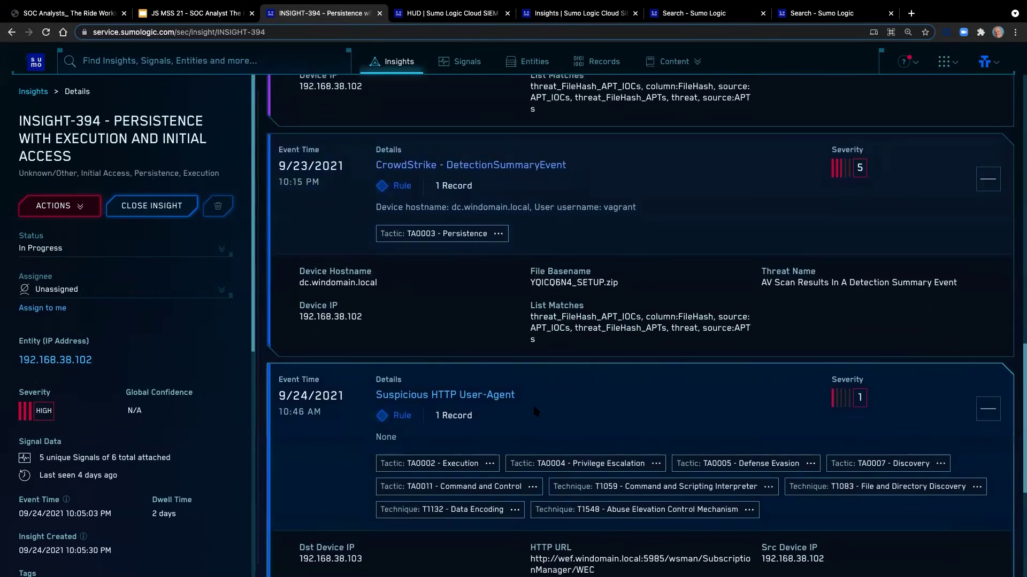
{"action": "scroll", "coordinate": [507, 401], "scroll_direction": "down", "scroll_amount": 3}
{"action": "scroll", "coordinate": [539, 401], "scroll_direction": "down", "scroll_amount": 6}
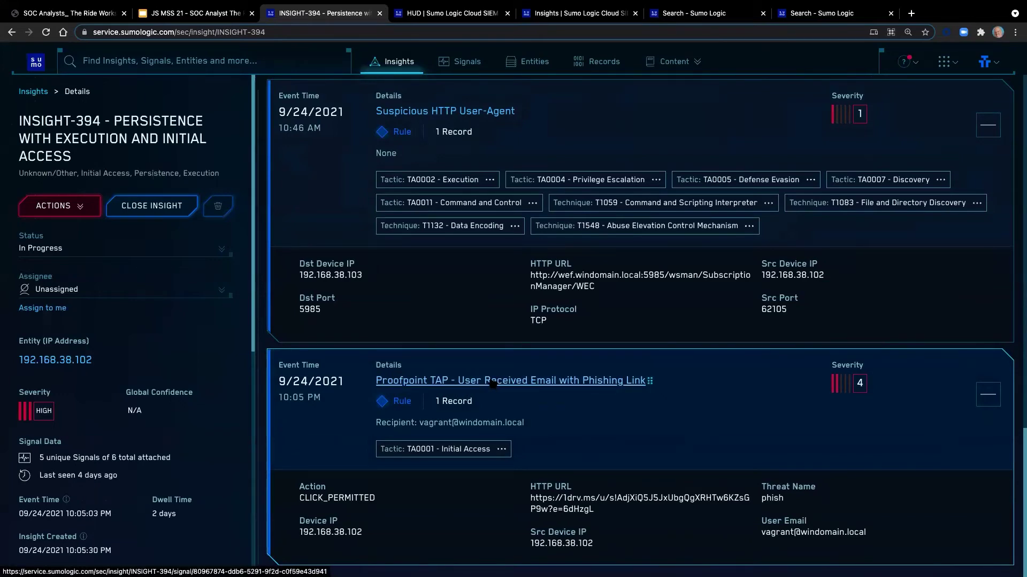
Retrace INSIGHT-394's attack sequence from the first threat intelligence file hash match to the Proofpoint TAP signal.
{"action": "scroll", "coordinate": [565, 385], "scroll_direction": "up", "scroll_amount": 15}
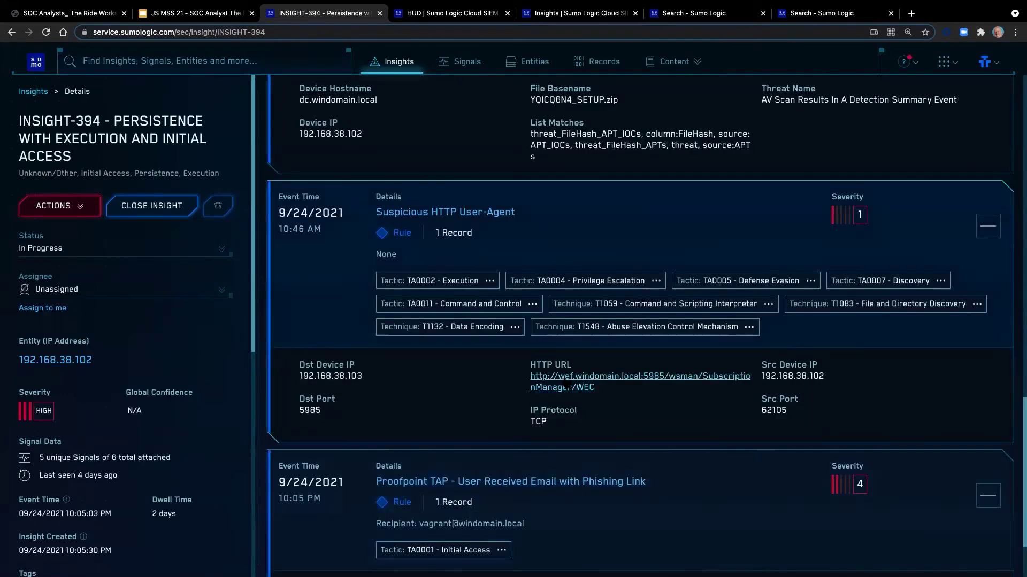
{"action": "scroll", "coordinate": [568, 377], "scroll_direction": "up", "scroll_amount": 1}
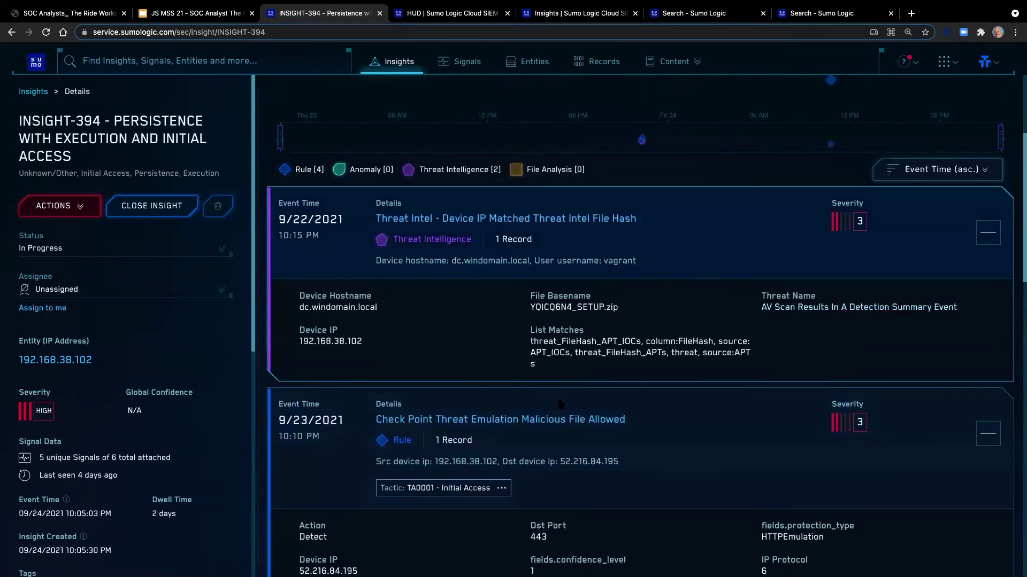
{"action": "scroll", "coordinate": [613, 396], "scroll_direction": "down", "scroll_amount": 1}
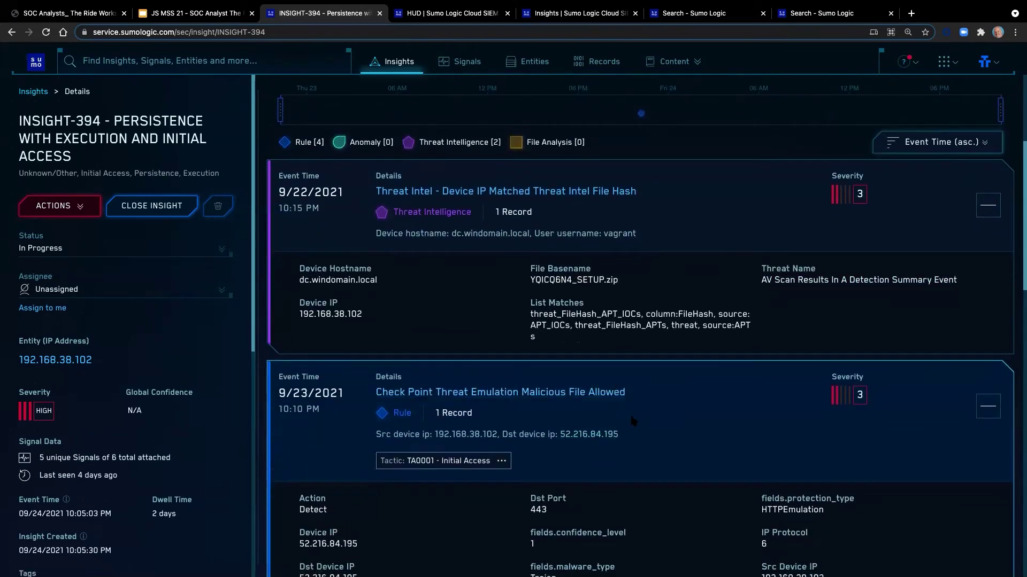
{"action": "scroll", "coordinate": [614, 395], "scroll_direction": "down", "scroll_amount": 10}
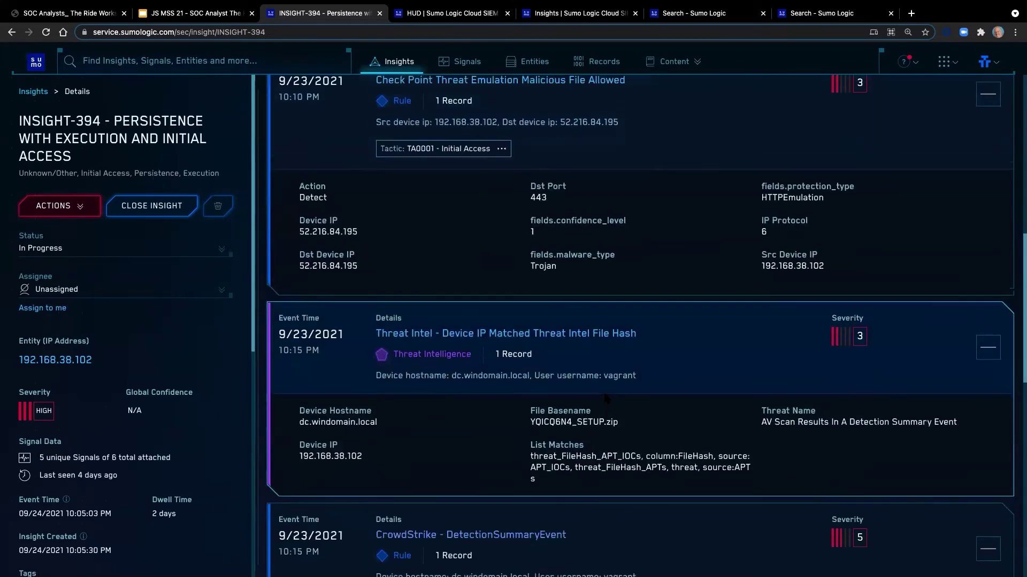
{"action": "scroll", "coordinate": [683, 407], "scroll_direction": "down", "scroll_amount": 9}
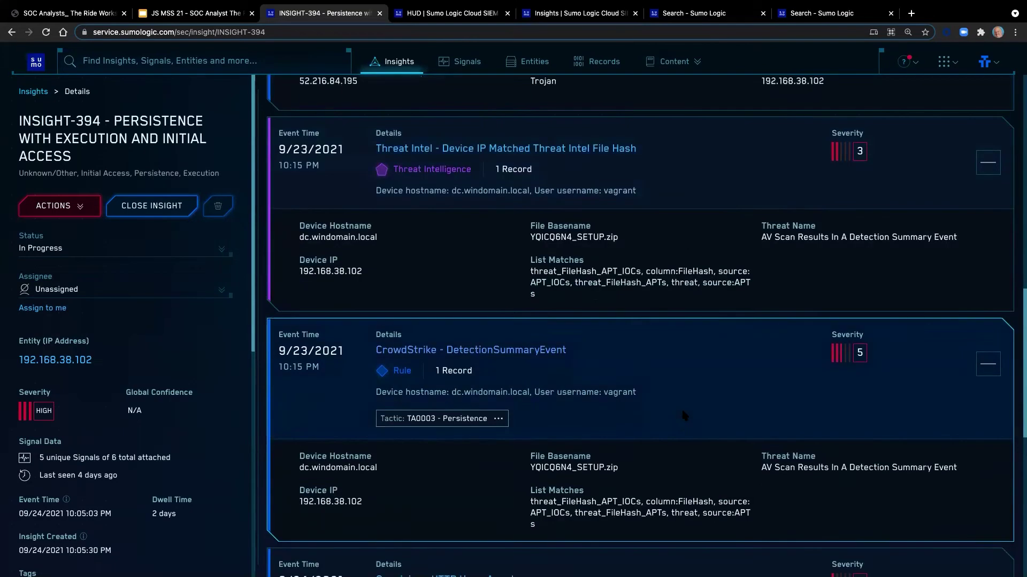
{"action": "scroll", "coordinate": [685, 415], "scroll_direction": "down", "scroll_amount": 9}
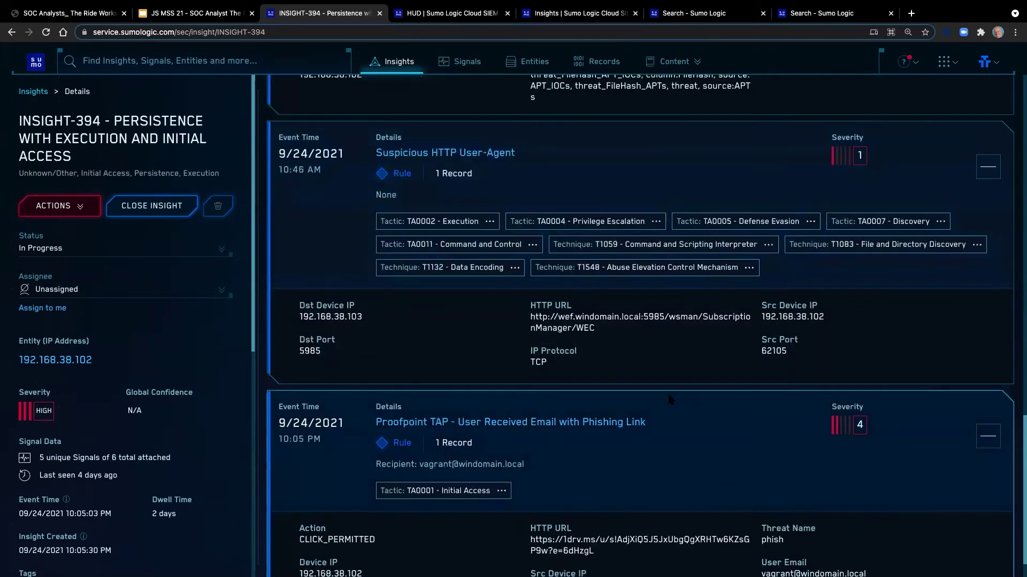
{"action": "scroll", "coordinate": [659, 441], "scroll_direction": "down", "scroll_amount": 1}
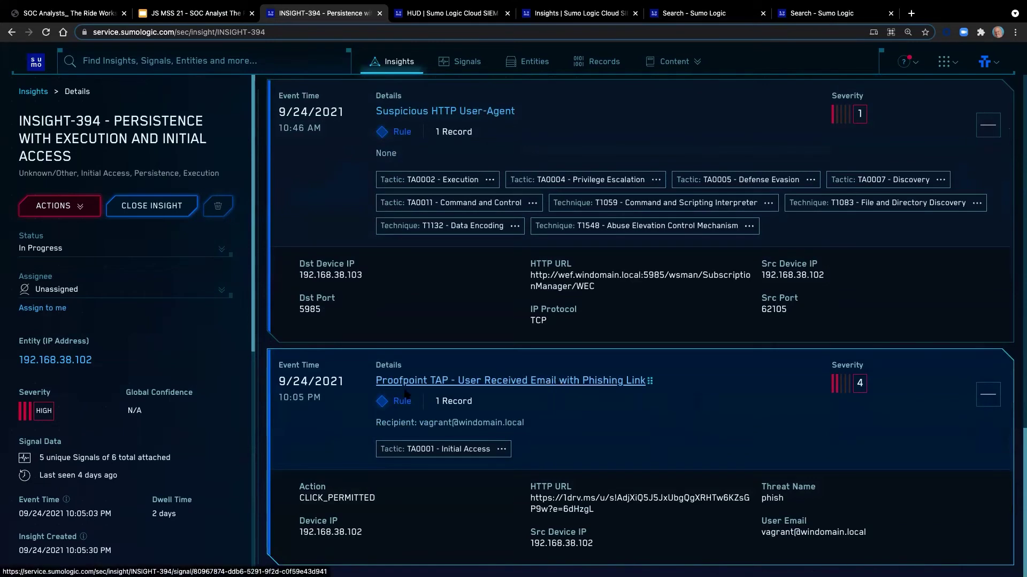
Check the Proofpoint TAP signal's context options and collapse the details of the CrowdStrike, Suspicious HTTP User-Agent and Proofpoint TAP signals.
{"action": "left_click", "coordinate": [651, 386]}
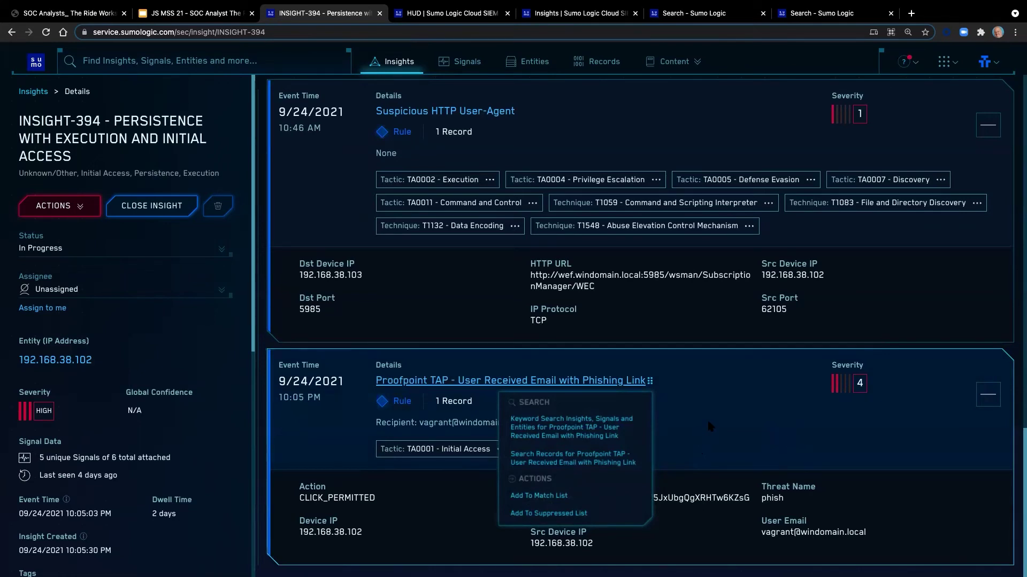
{"action": "left_click", "coordinate": [989, 398]}
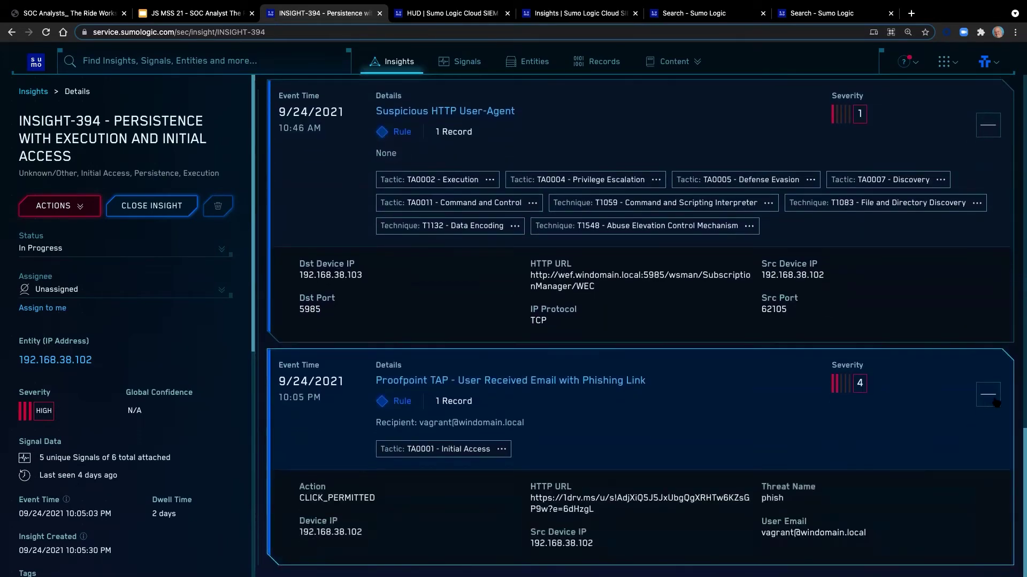
{"action": "left_click", "coordinate": [987, 224]}
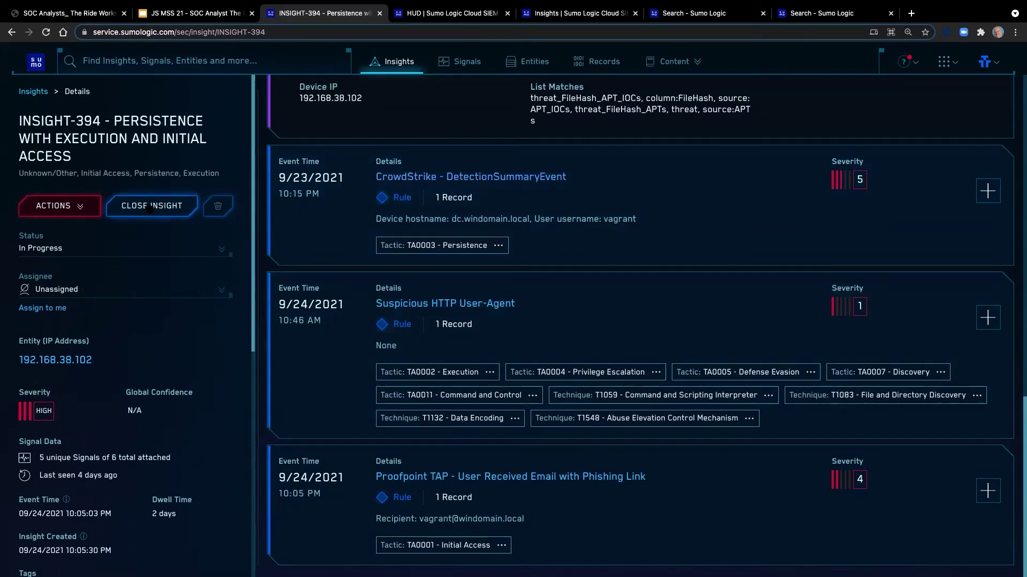
Examine which integrations can be run as actions on INSIGHT-394, and go back to its signal timeline.
{"action": "left_click", "coordinate": [81, 213]}
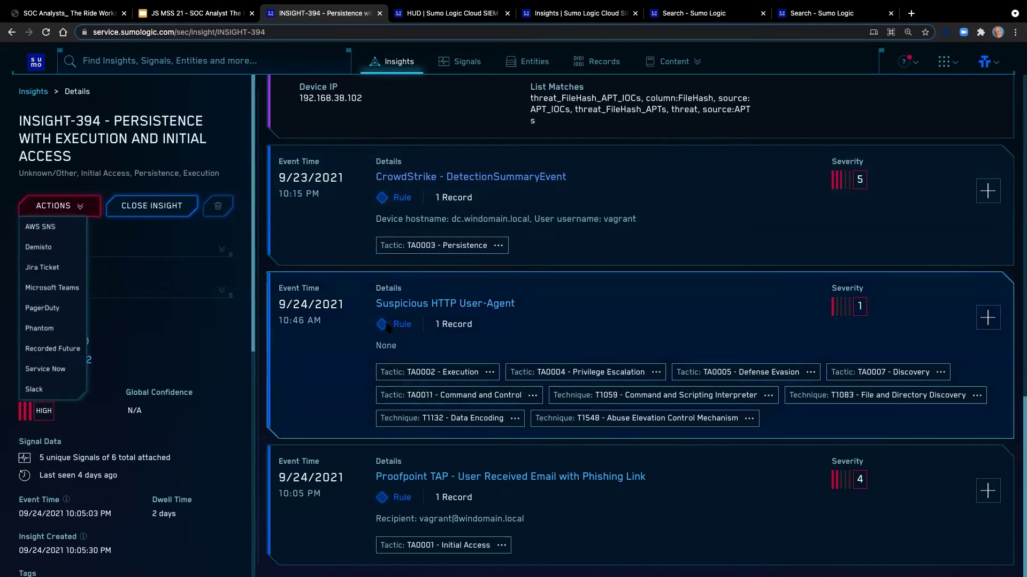
{"action": "mouse_move", "coordinate": [122, 385]}
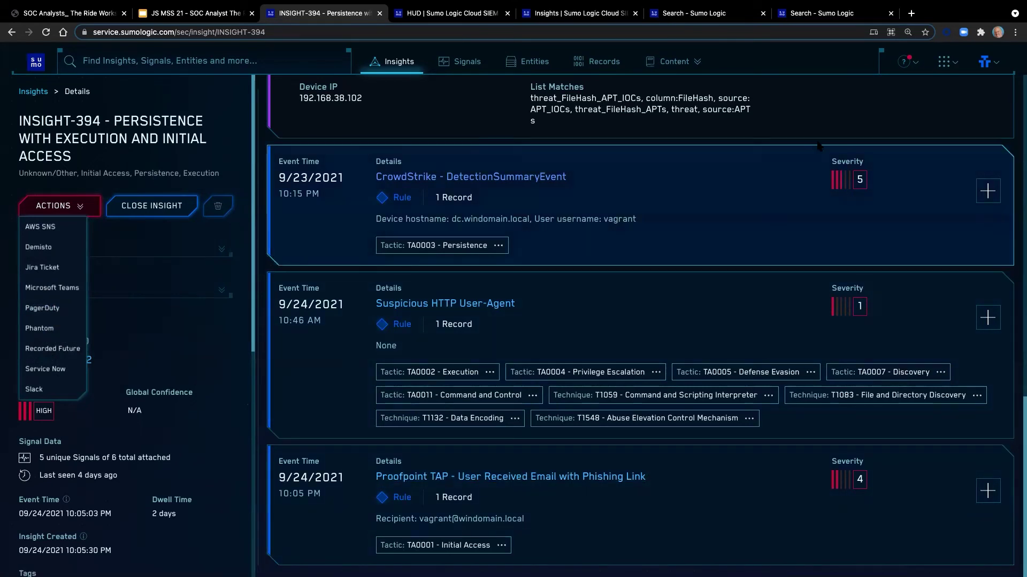
{"action": "left_click", "coordinate": [819, 125]}
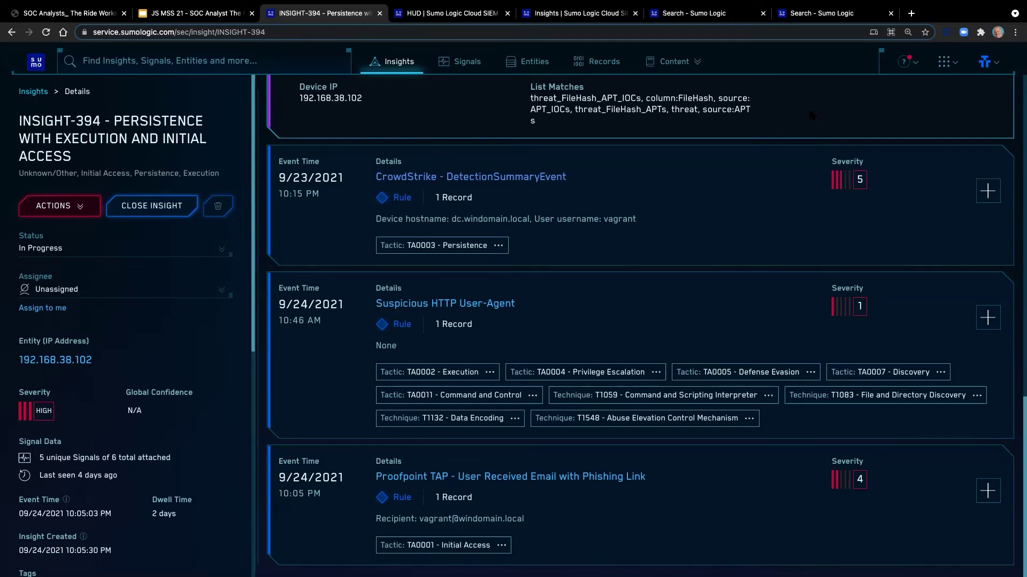
{"action": "left_click", "coordinate": [758, 293]}
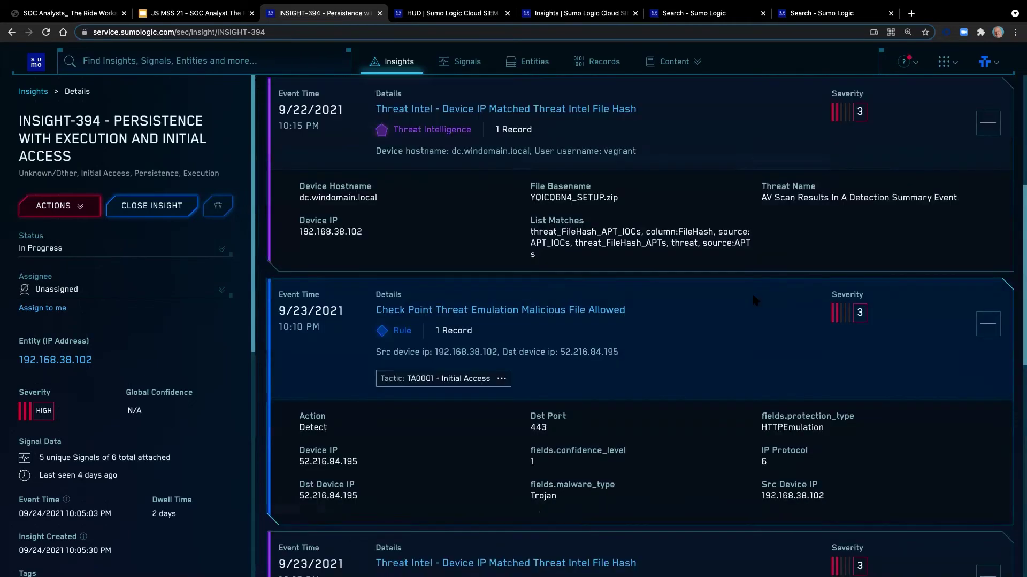
{"action": "scroll", "coordinate": [382, 306], "scroll_direction": "up", "scroll_amount": 5}
{"action": "scroll", "coordinate": [384, 306], "scroll_direction": "up", "scroll_amount": 1}
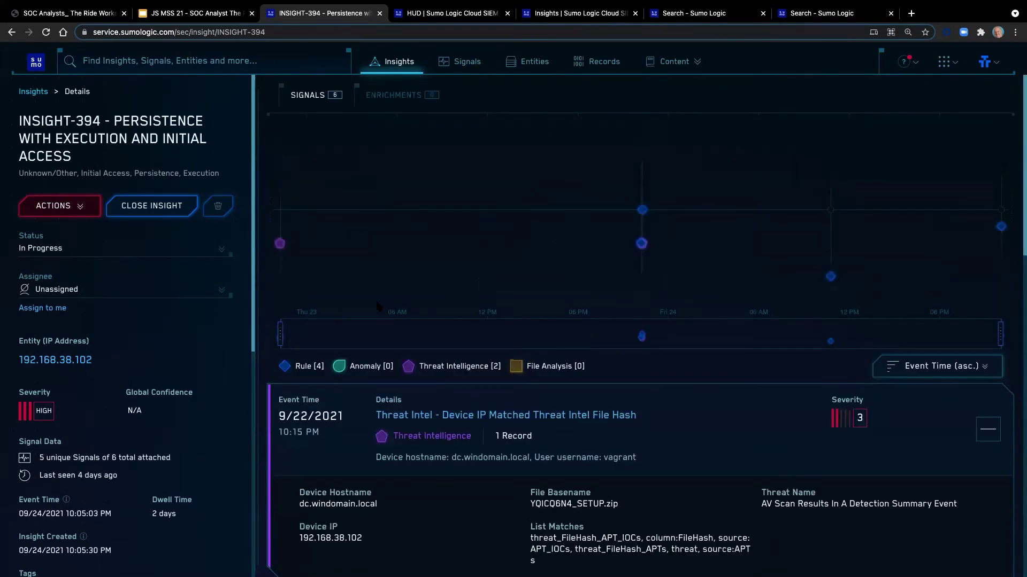
Leave INSIGHT-394 for the HUD overview and open the Insights board from there.
{"action": "left_click", "coordinate": [41, 69]}
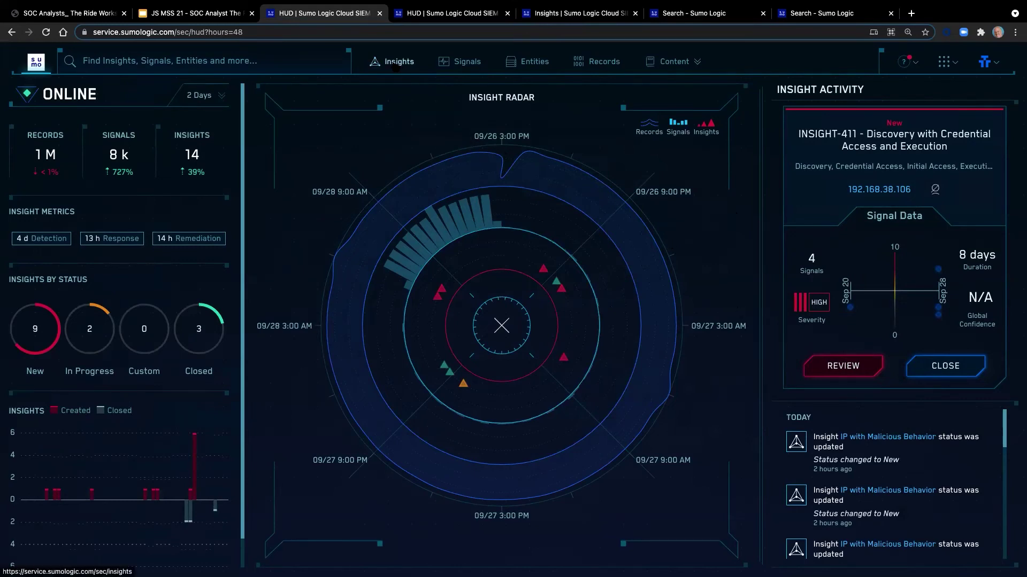
{"action": "left_click", "coordinate": [396, 64]}
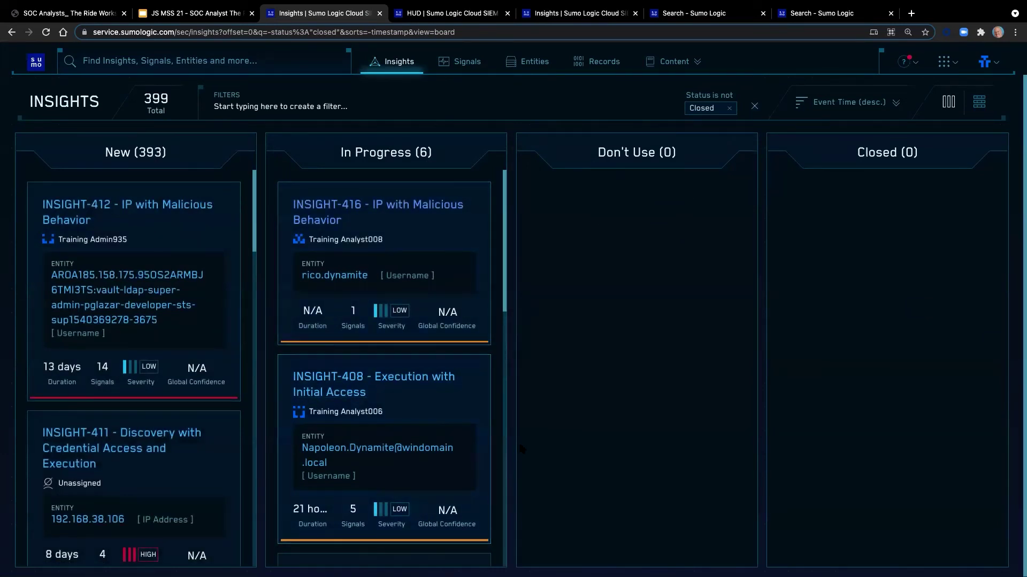
{"action": "scroll", "coordinate": [463, 428], "scroll_direction": "down", "scroll_amount": 1}
{"action": "scroll", "coordinate": [406, 375], "scroll_direction": "up", "scroll_amount": 1}
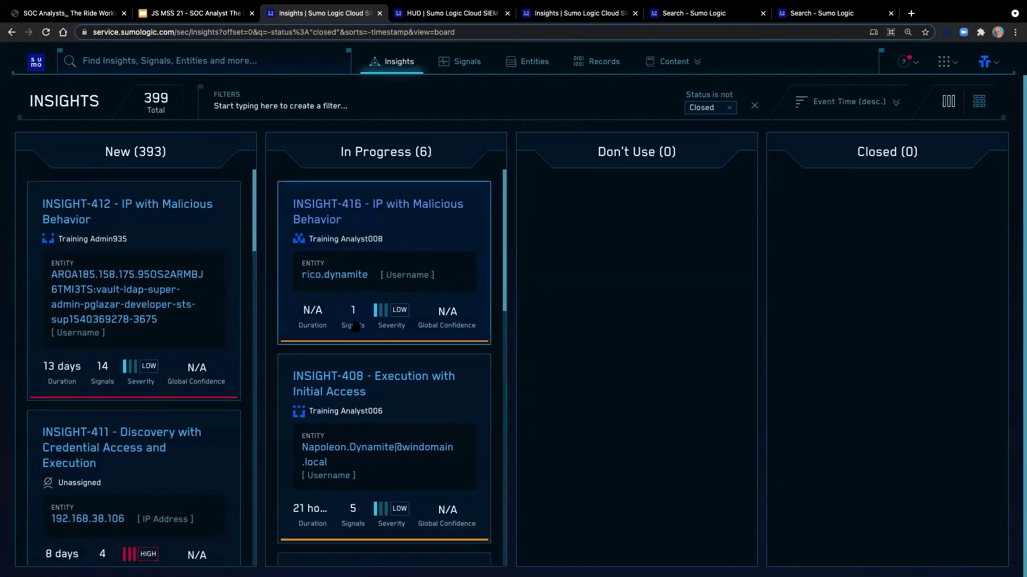
{"action": "left_click_drag", "start_coordinate": [506, 293], "coordinate": [550, 241]}
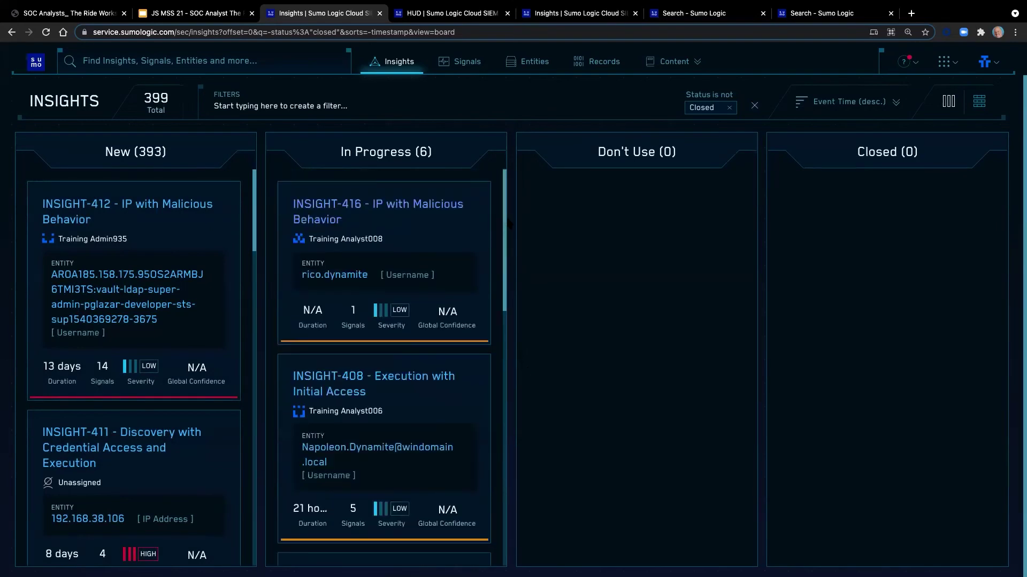
Remove the filter that excludes closed insights and sort the Insights board by severity in descending order.
{"action": "left_click", "coordinate": [729, 108]}
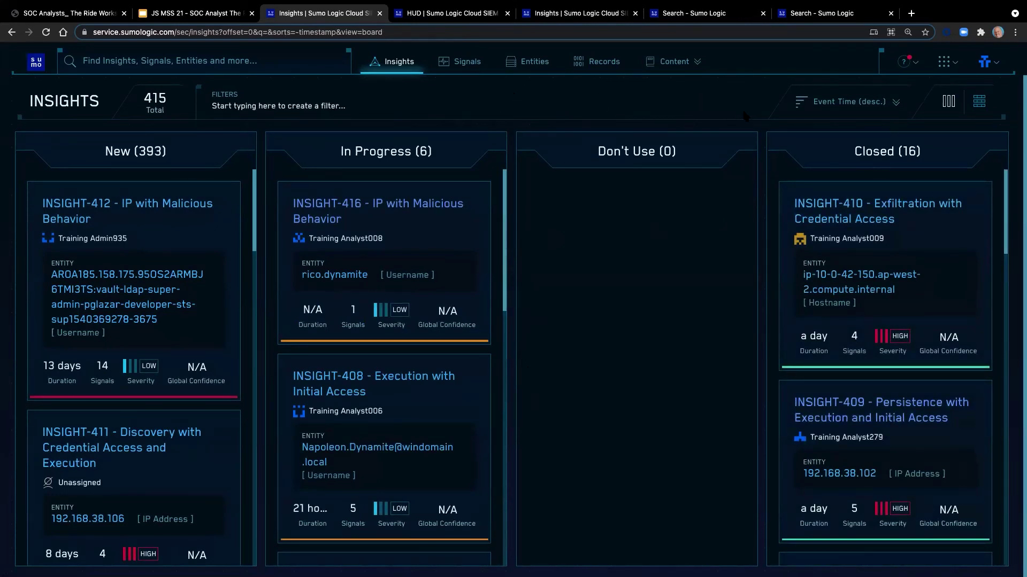
{"action": "left_click", "coordinate": [897, 104]}
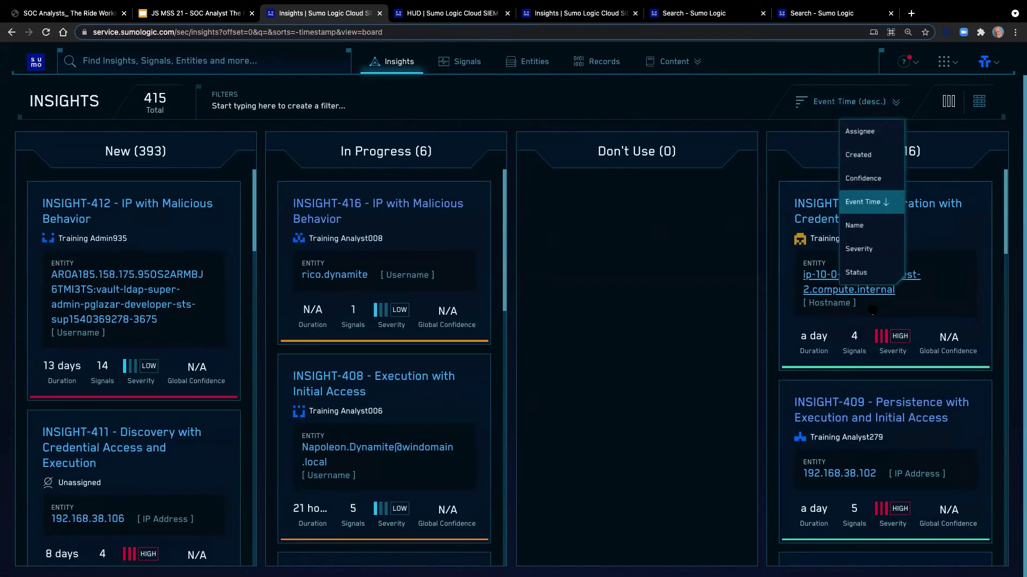
{"action": "left_click", "coordinate": [869, 249]}
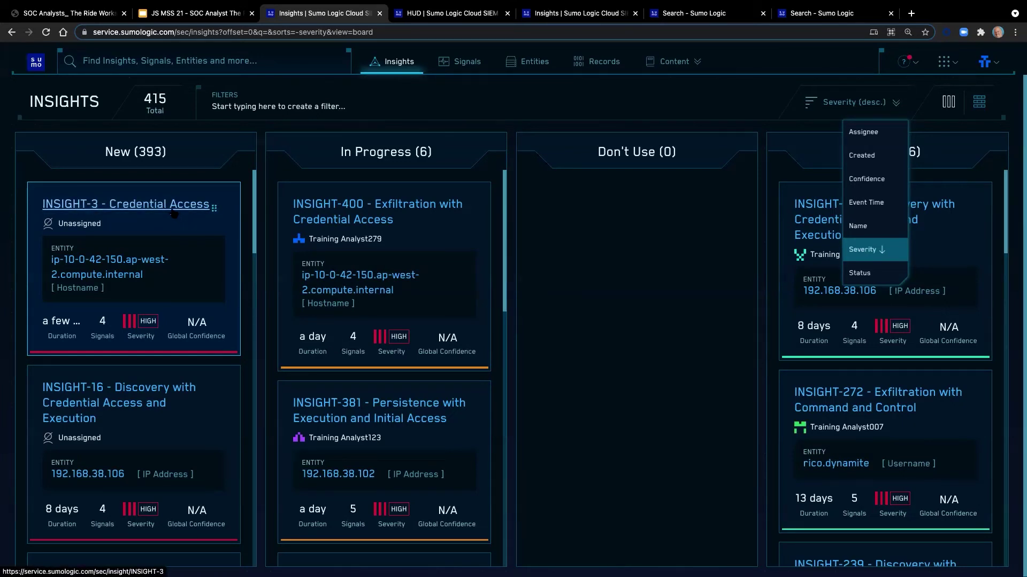
Open INSIGHT-3 - Credential Access and examine its signal timeline, the AWS GuardDuty alerts and the InstanceCredentialExfiltration signal.
{"action": "left_click", "coordinate": [121, 206]}
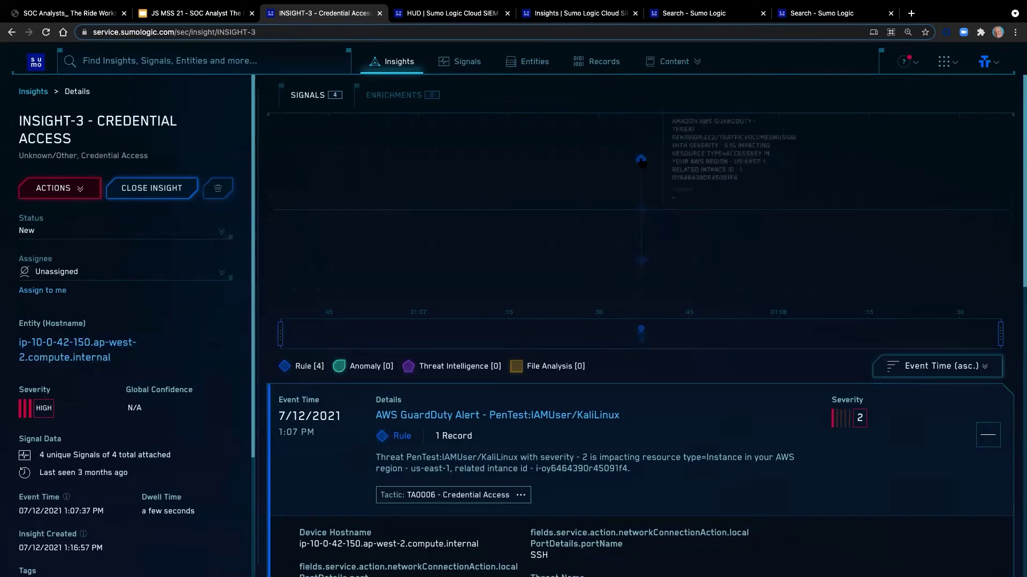
{"action": "scroll", "coordinate": [687, 342], "scroll_direction": "down", "scroll_amount": 1}
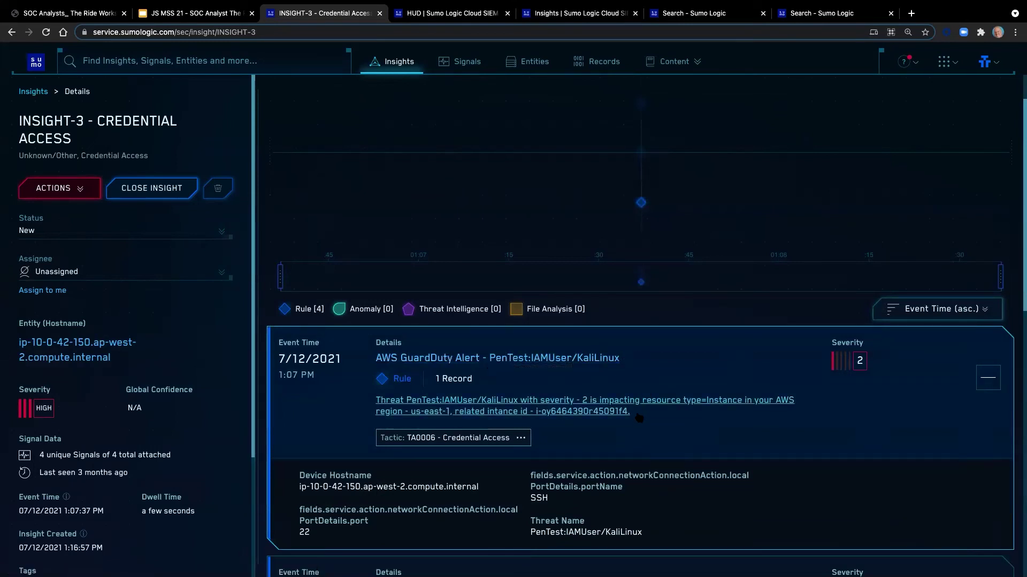
{"action": "scroll", "coordinate": [673, 382], "scroll_direction": "down", "scroll_amount": 1}
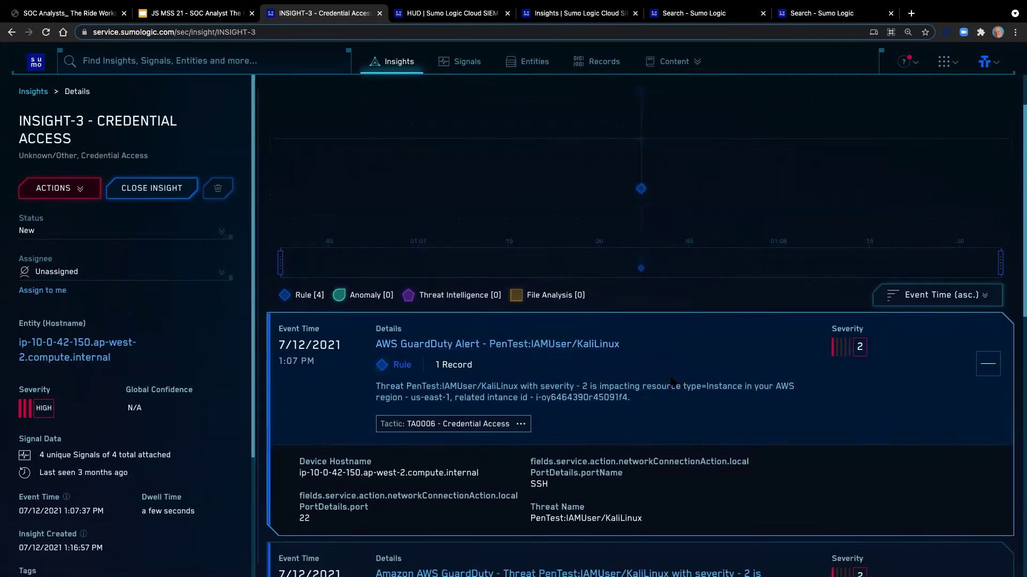
{"action": "scroll", "coordinate": [636, 360], "scroll_direction": "down", "scroll_amount": 1}
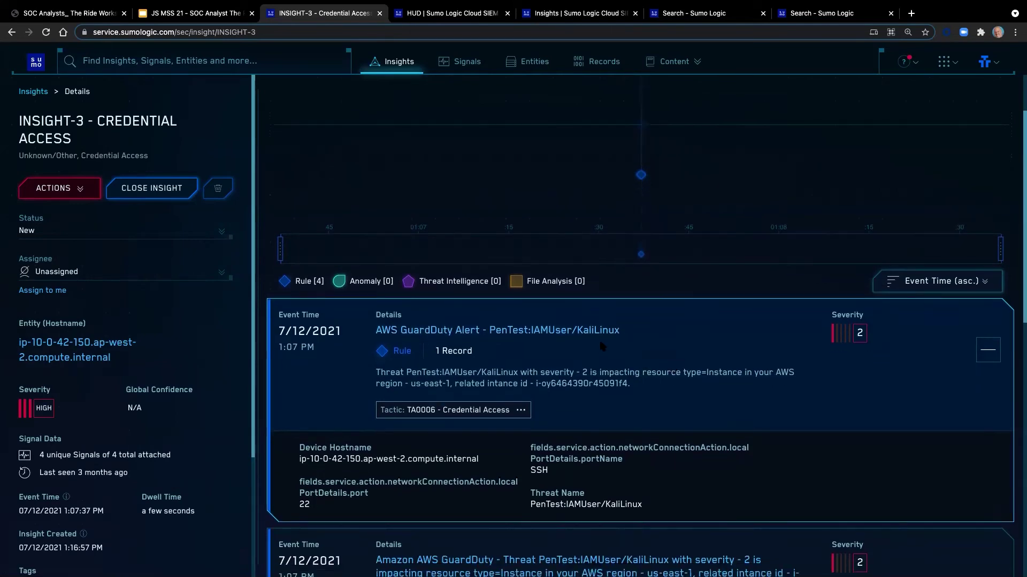
{"action": "scroll", "coordinate": [642, 350], "scroll_direction": "down", "scroll_amount": 5}
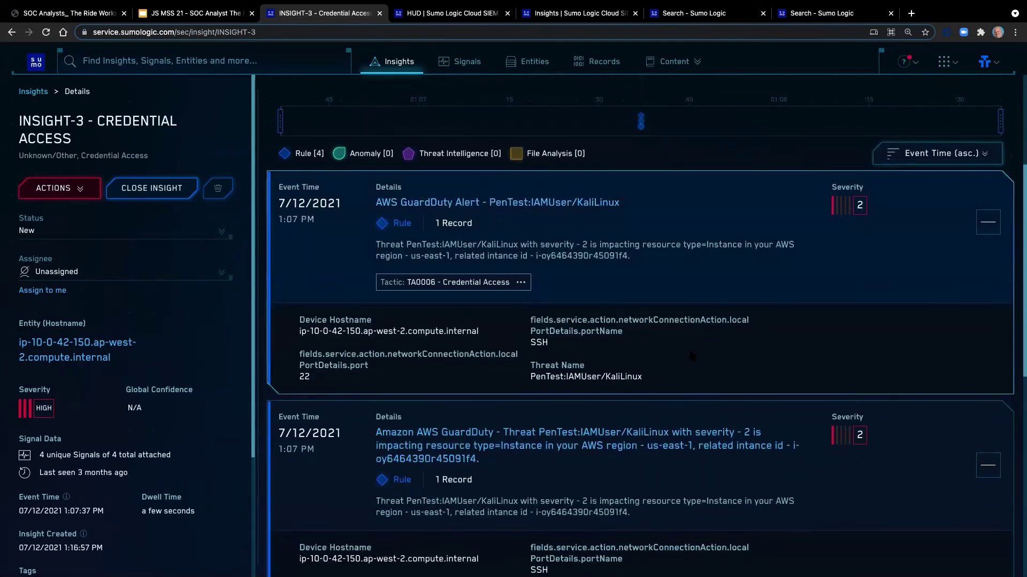
{"action": "scroll", "coordinate": [689, 354], "scroll_direction": "down", "scroll_amount": 10}
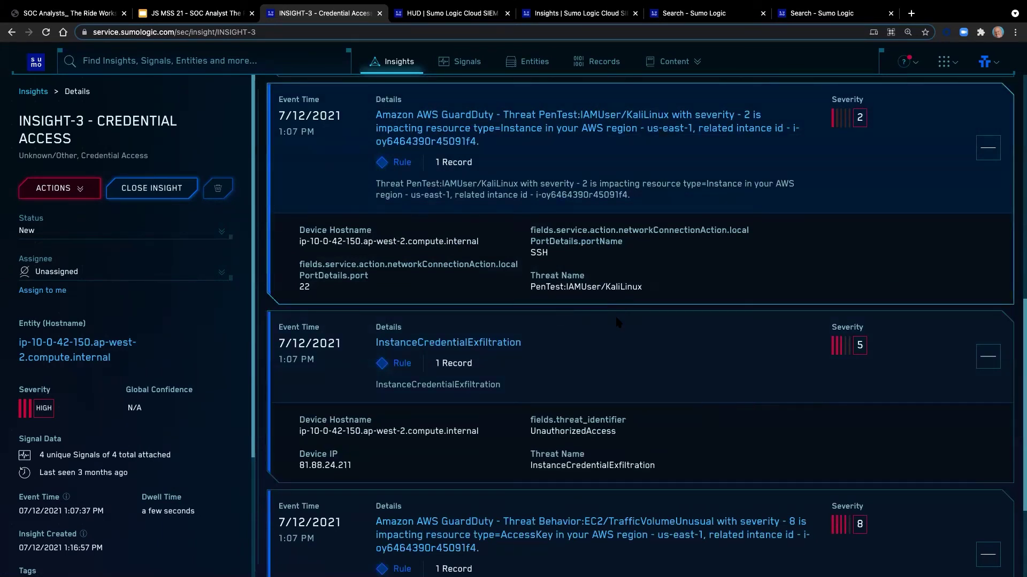
{"action": "scroll", "coordinate": [614, 327], "scroll_direction": "down", "scroll_amount": 3}
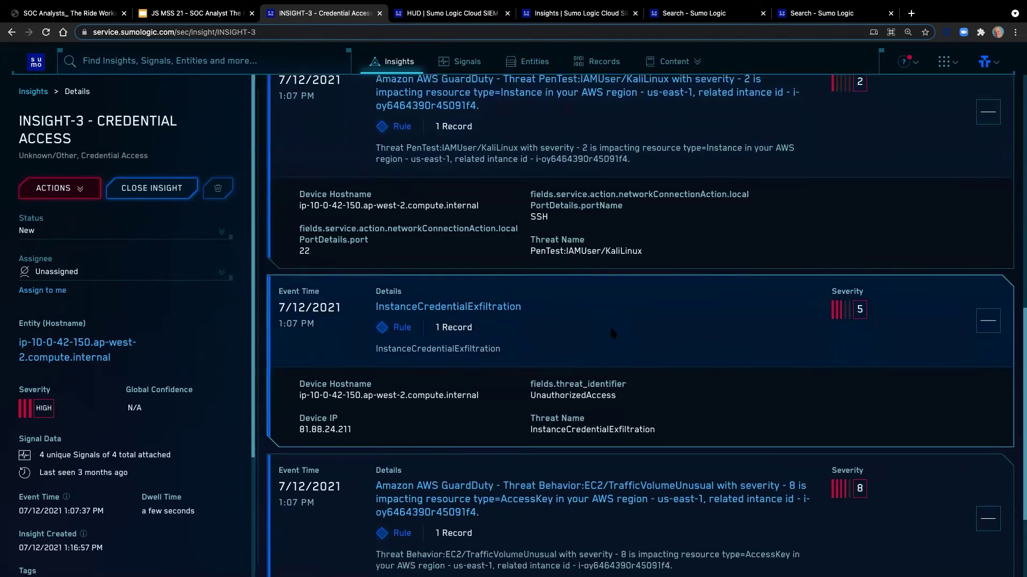
{"action": "scroll", "coordinate": [598, 329], "scroll_direction": "up", "scroll_amount": 10}
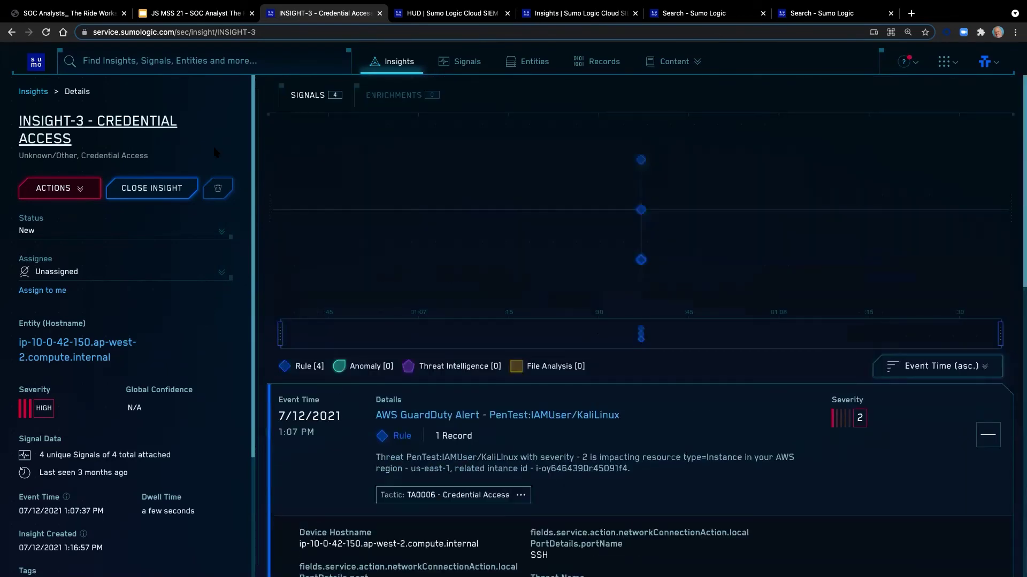
Leave INSIGHT-3 for the HUD overview, and switch to the Google Slides training deck to reach the "Looking at an insight..." slide.
{"action": "left_click", "coordinate": [36, 63]}
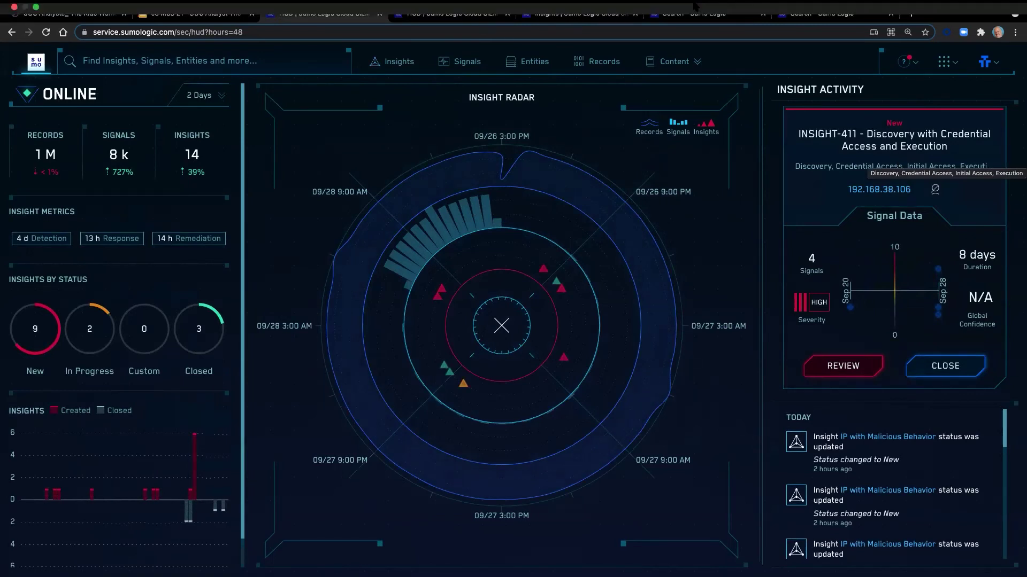
{"action": "mouse_move", "coordinate": [710, 539]}
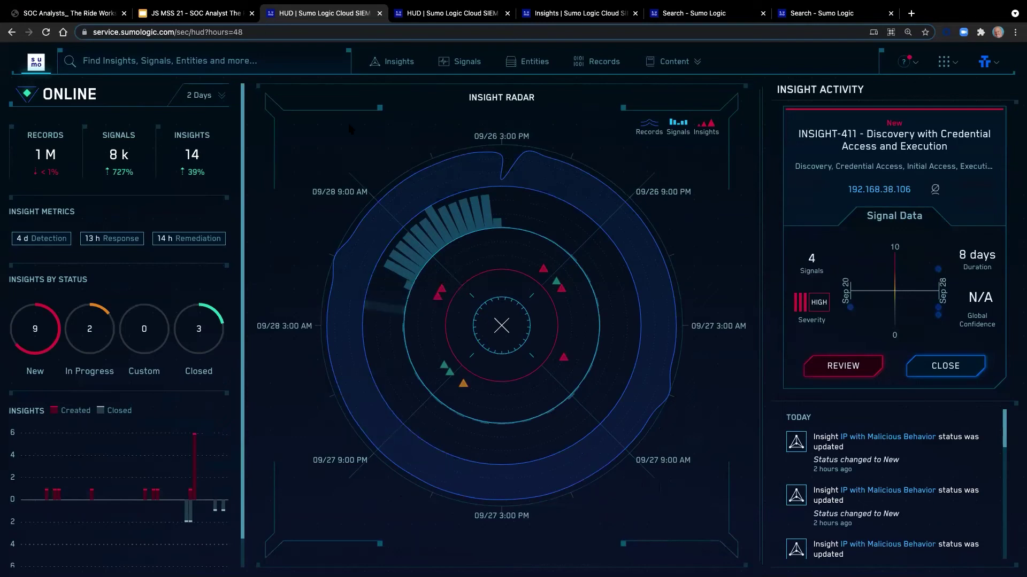
{"action": "left_click", "coordinate": [213, 16]}
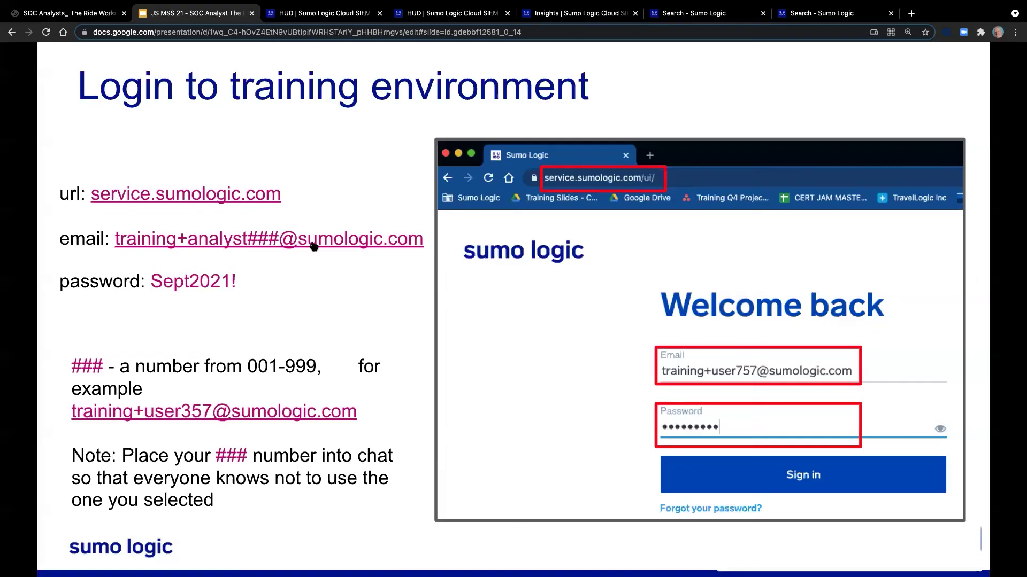
{"action": "key", "text": "Right"}
{"action": "key", "text": "Right"}
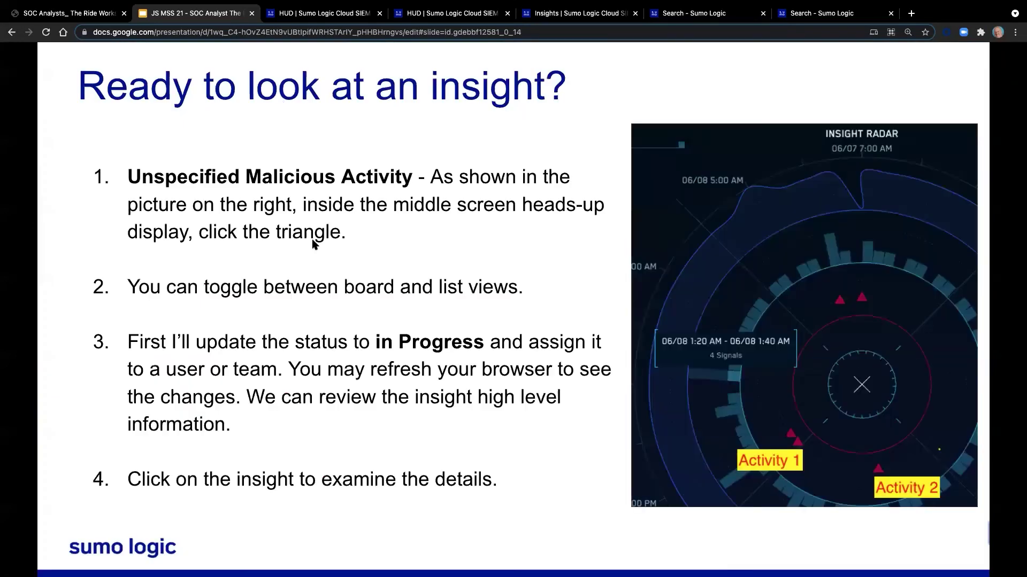
{"action": "key", "text": "Right"}
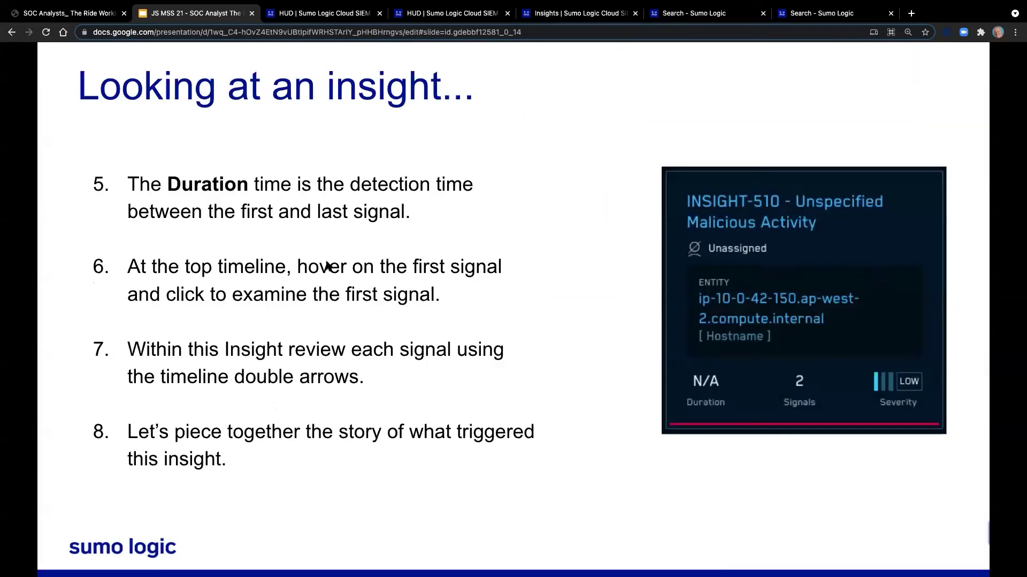
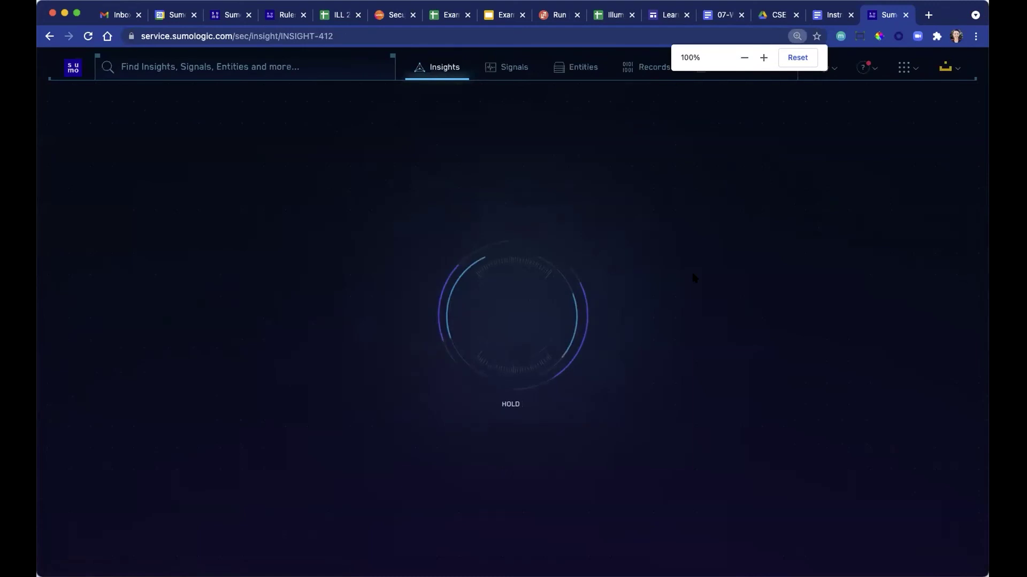
Enlarge the INSIGHT-412 page, review its list of AWS GuardDuty signals and open the signal dated 9/15/2021.
{"action": "key", "text": "super+equal"}
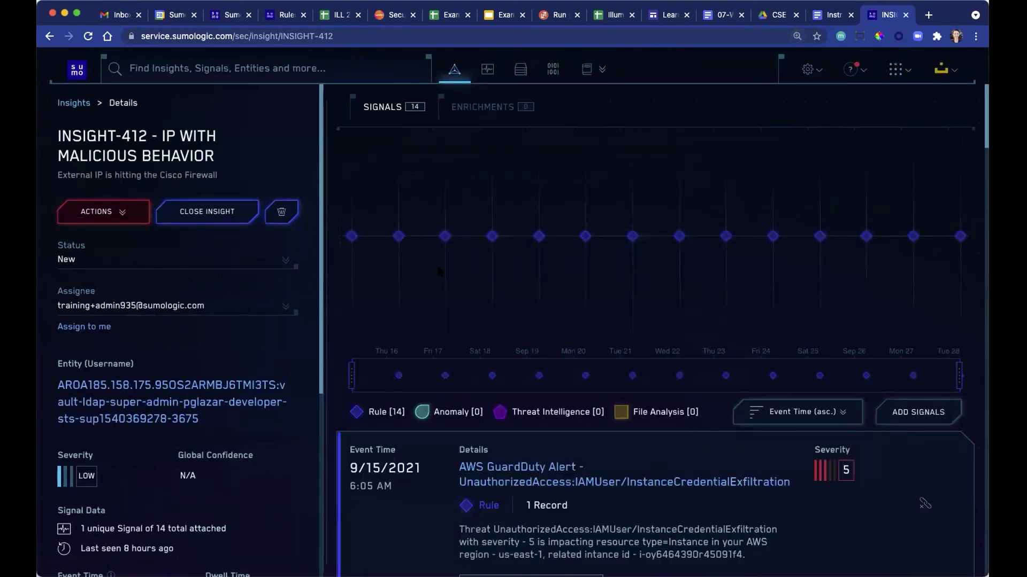
{"action": "scroll", "coordinate": [463, 399], "scroll_direction": "down", "scroll_amount": 6}
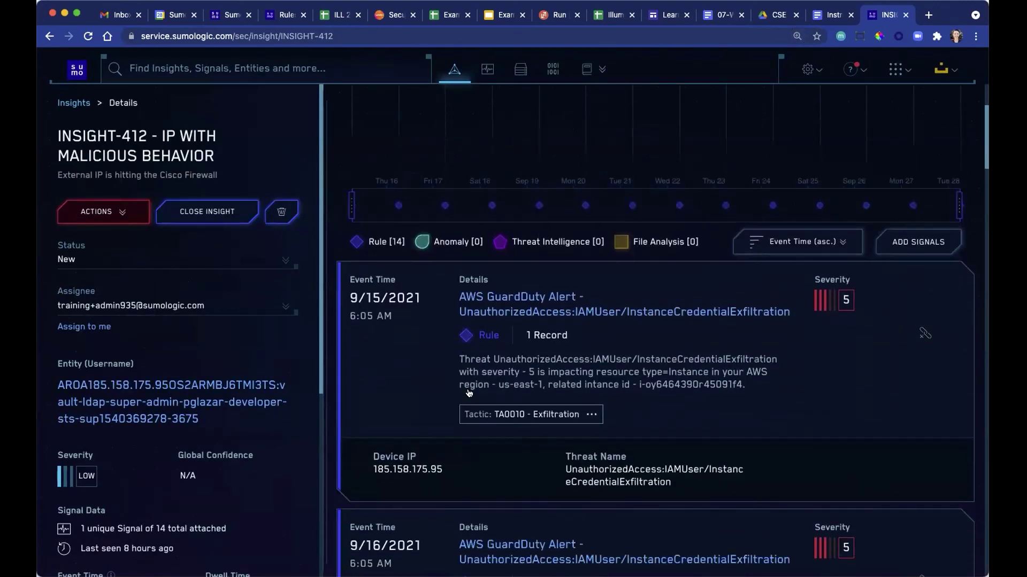
{"action": "scroll", "coordinate": [705, 488], "scroll_direction": "down", "scroll_amount": 3}
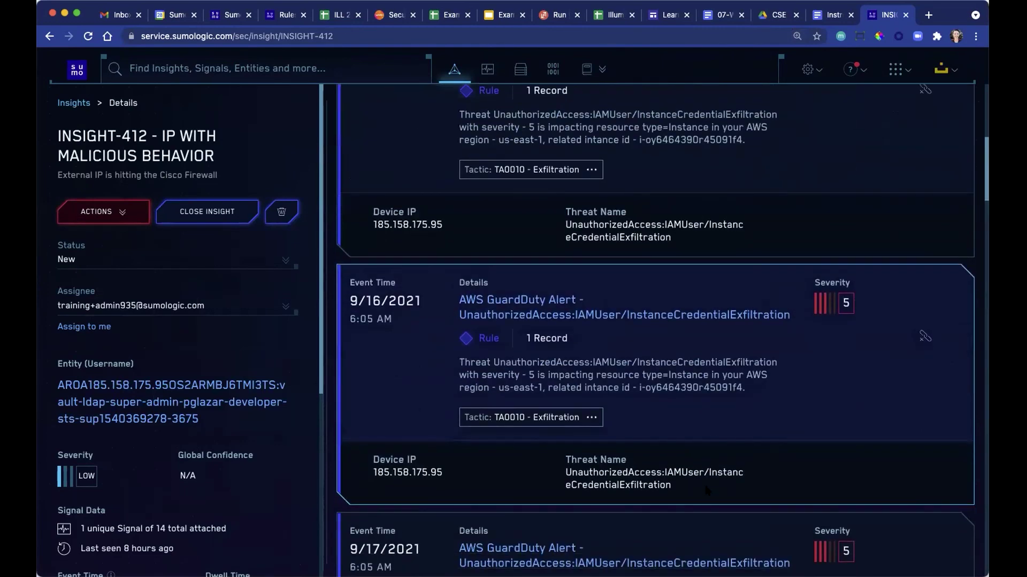
{"action": "left_click", "coordinate": [513, 445]}
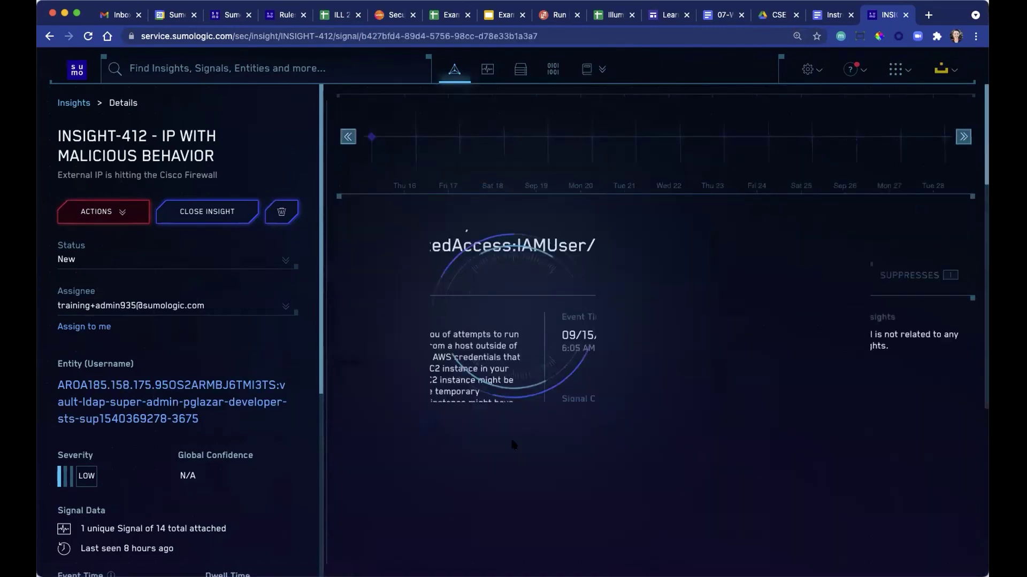
Open the GuardDuty InstanceCredentialExfiltration rule behind the signal, and return to INSIGHT-412's signal details.
{"action": "scroll", "coordinate": [709, 270], "scroll_direction": "down", "scroll_amount": 3}
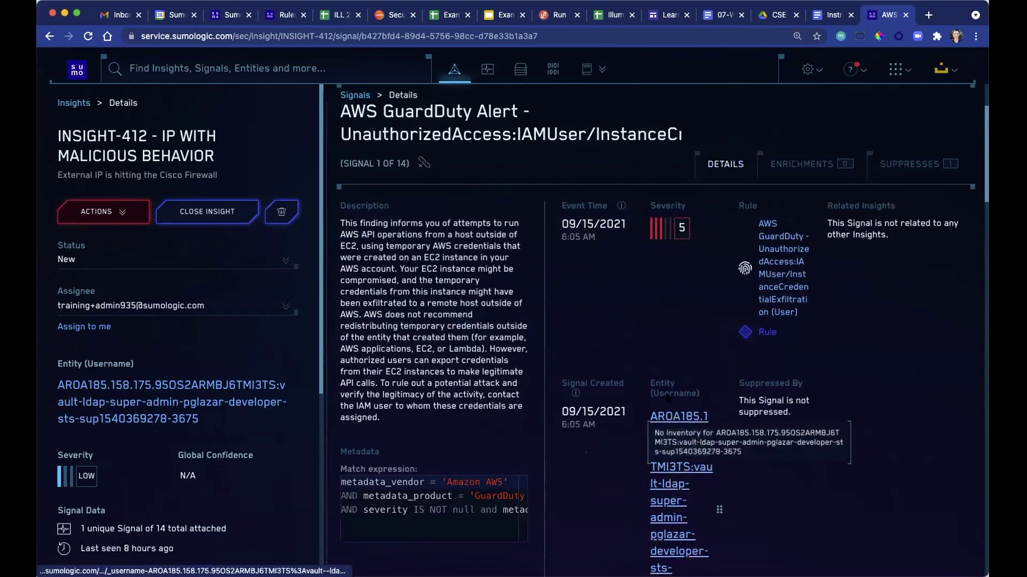
{"action": "left_click", "coordinate": [773, 302]}
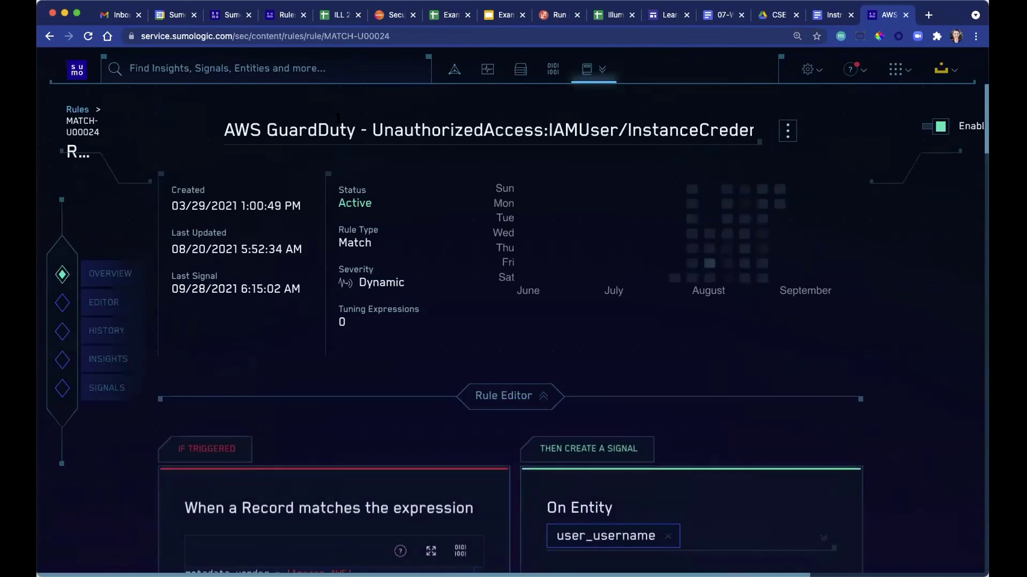
{"action": "left_click", "coordinate": [48, 36]}
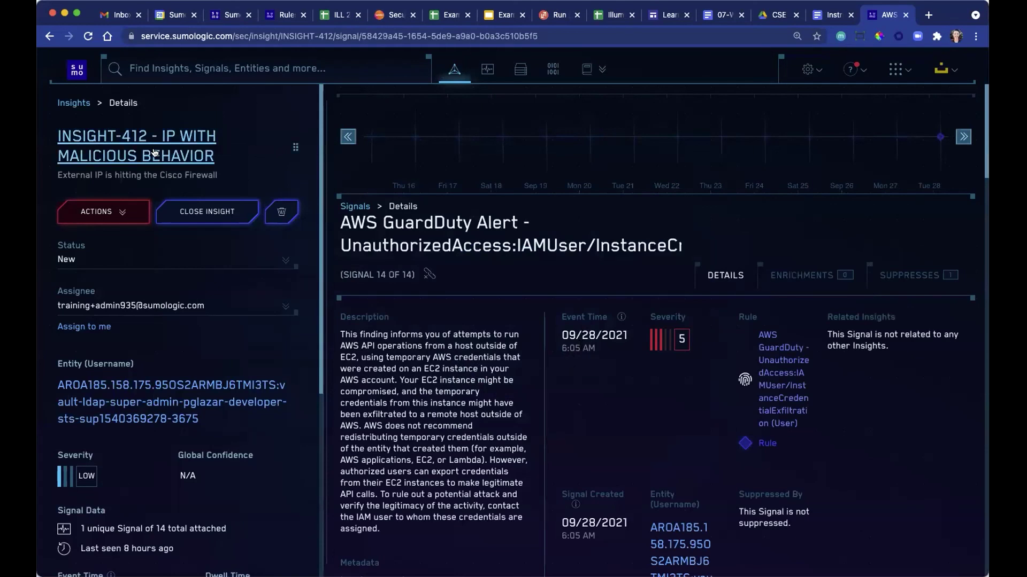
Examine INSIGHT-412's entity and summary alongside the description, severity and metadata of its 09/28/2021 GuardDuty signal.
{"action": "left_click", "coordinate": [171, 156]}
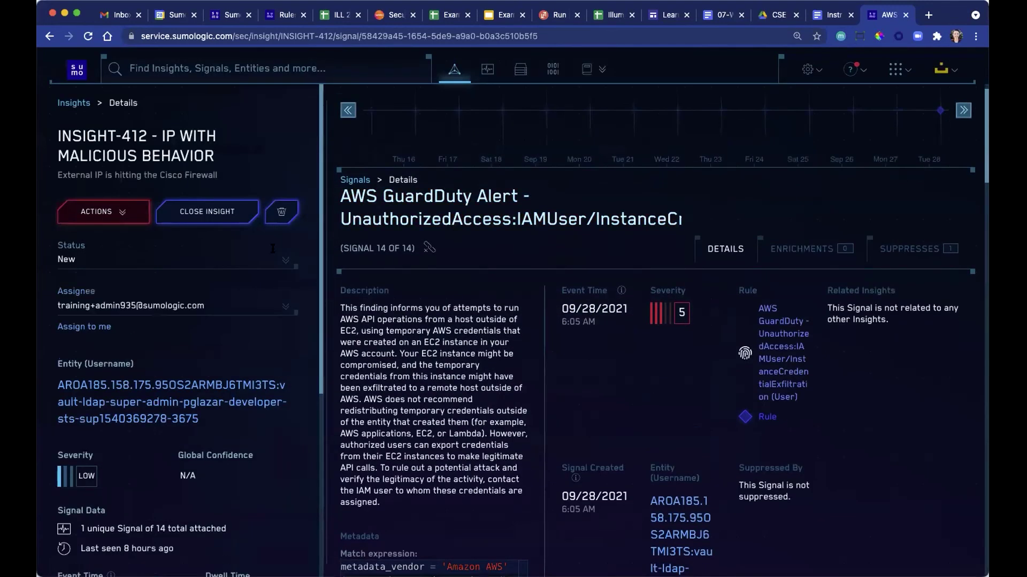
{"action": "mouse_move", "coordinate": [106, 133]}
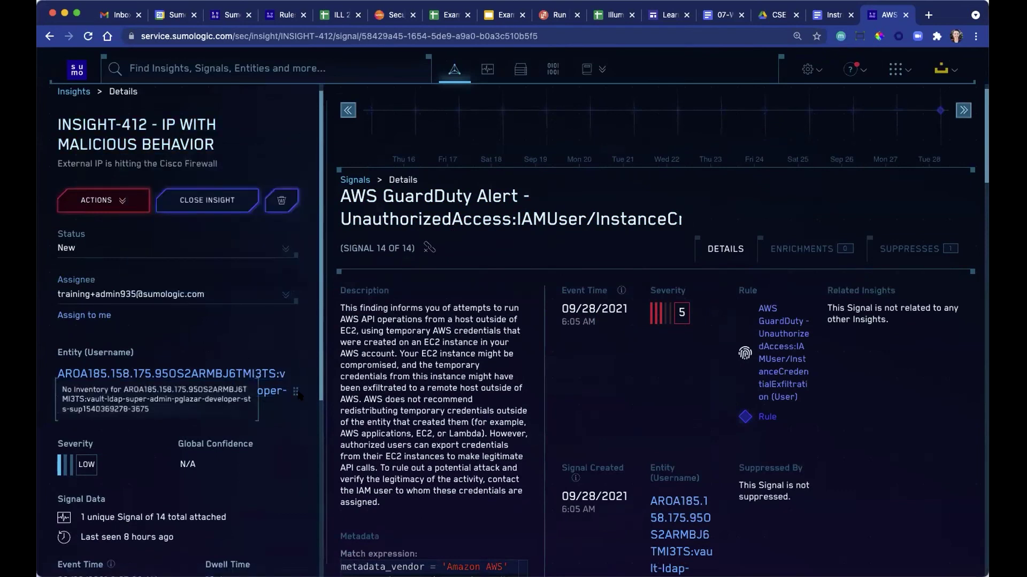
{"action": "mouse_move", "coordinate": [289, 398]}
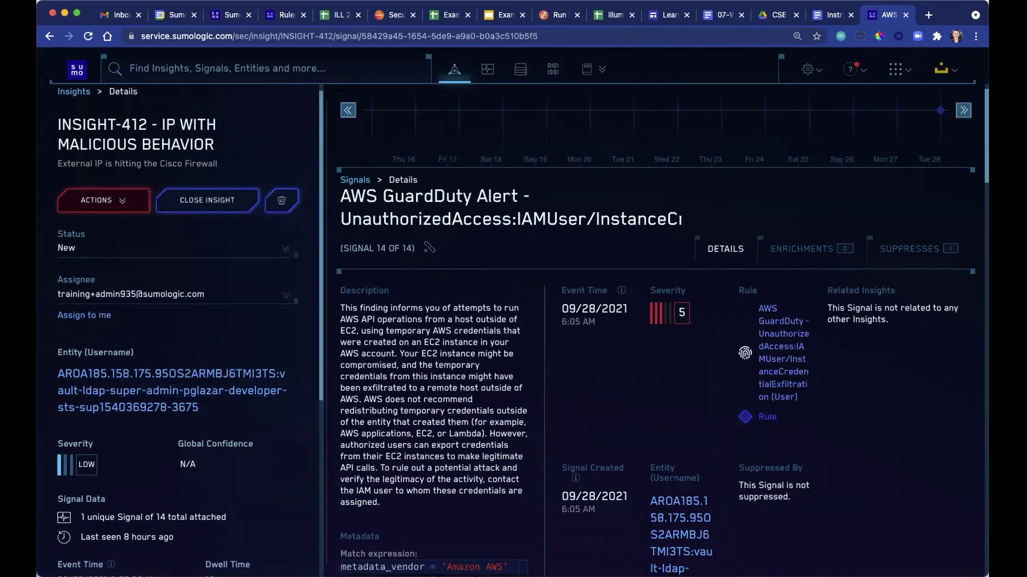
{"action": "scroll", "coordinate": [449, 411], "scroll_direction": "down", "scroll_amount": 3}
{"action": "scroll", "coordinate": [449, 374], "scroll_direction": "up", "scroll_amount": 4}
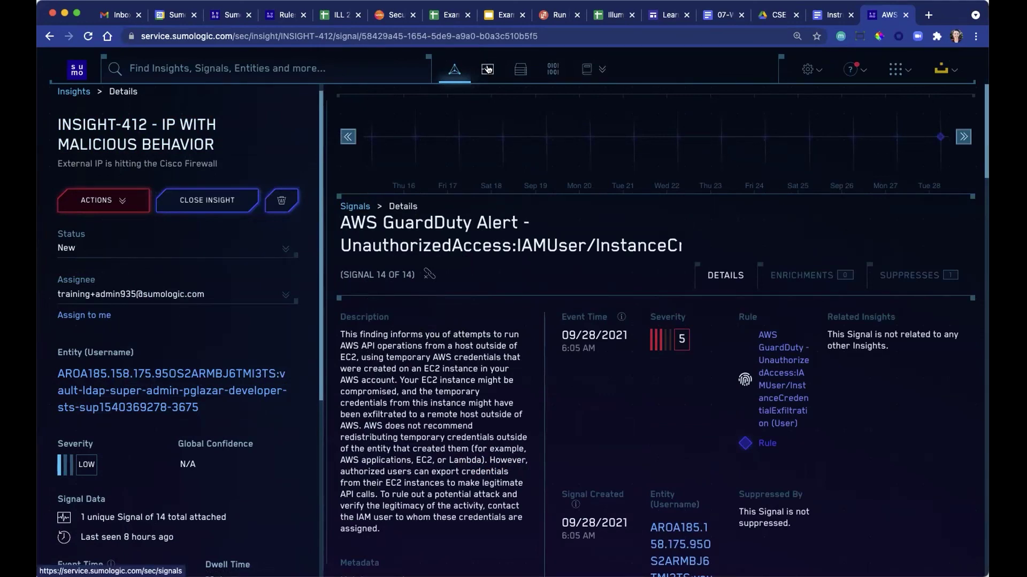
{"action": "scroll", "coordinate": [570, 310], "scroll_direction": "down", "scroll_amount": 10}
{"action": "scroll", "coordinate": [570, 309], "scroll_direction": "up", "scroll_amount": 6}
{"action": "scroll", "coordinate": [572, 315], "scroll_direction": "up", "scroll_amount": 2}
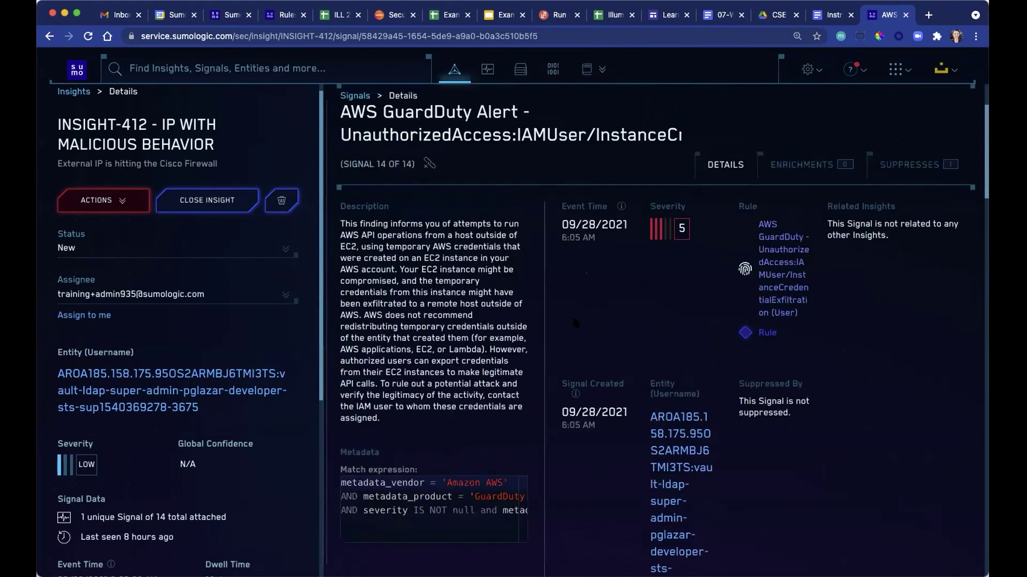
Check the 09/28/2021 signal's enrichments, and return to its details to examine the attached notification record.
{"action": "left_click", "coordinate": [797, 168]}
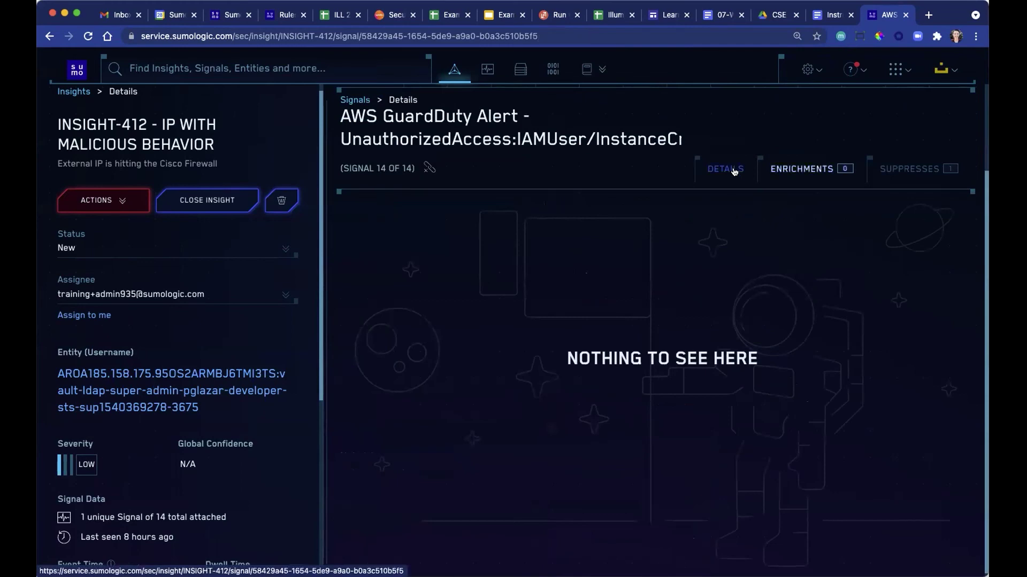
{"action": "left_click", "coordinate": [730, 169]}
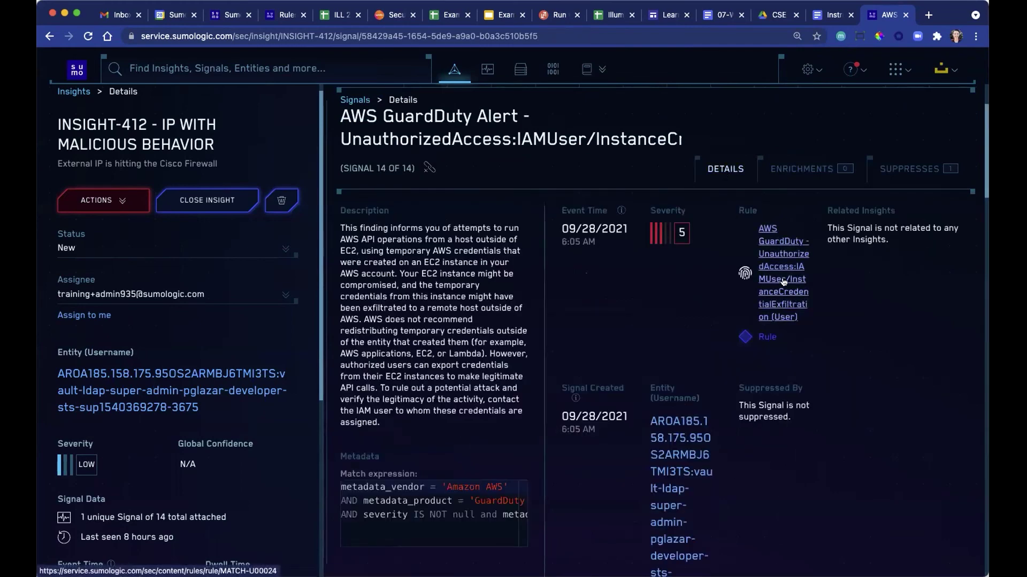
{"action": "scroll", "coordinate": [622, 289], "scroll_direction": "down", "scroll_amount": 5}
{"action": "scroll", "coordinate": [622, 289], "scroll_direction": "down", "scroll_amount": 5}
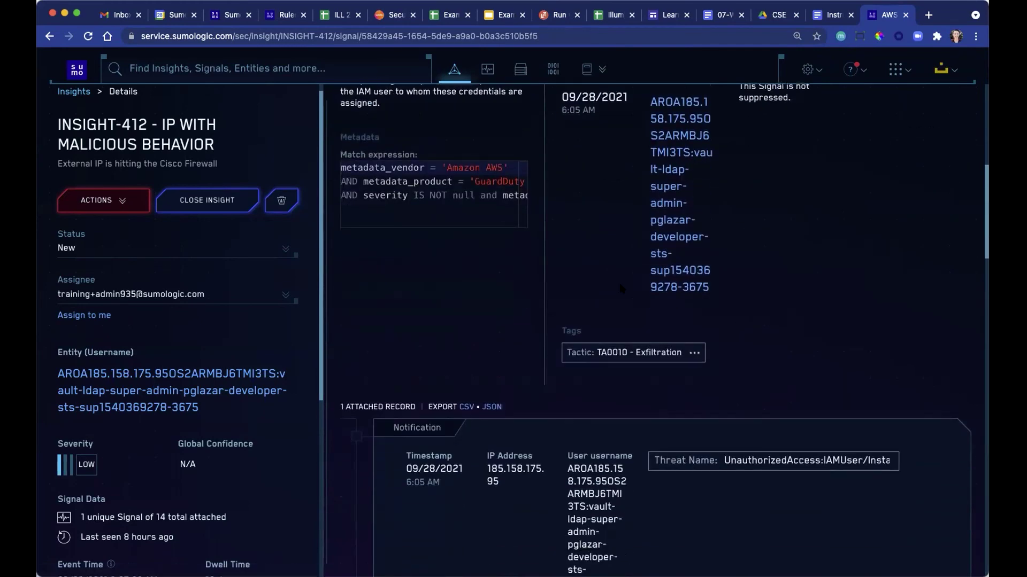
{"action": "scroll", "coordinate": [543, 374], "scroll_direction": "down", "scroll_amount": 5}
{"action": "scroll", "coordinate": [458, 303], "scroll_direction": "down", "scroll_amount": 4}
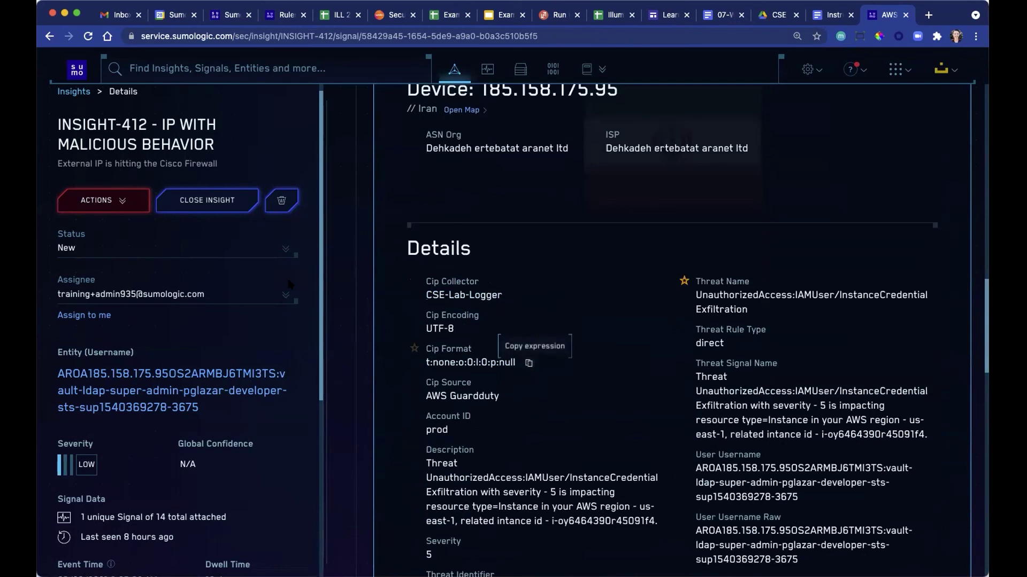
Examine the integrations available as actions on INSIGHT-412 and the search and list options for its username entity.
{"action": "left_click", "coordinate": [132, 205]}
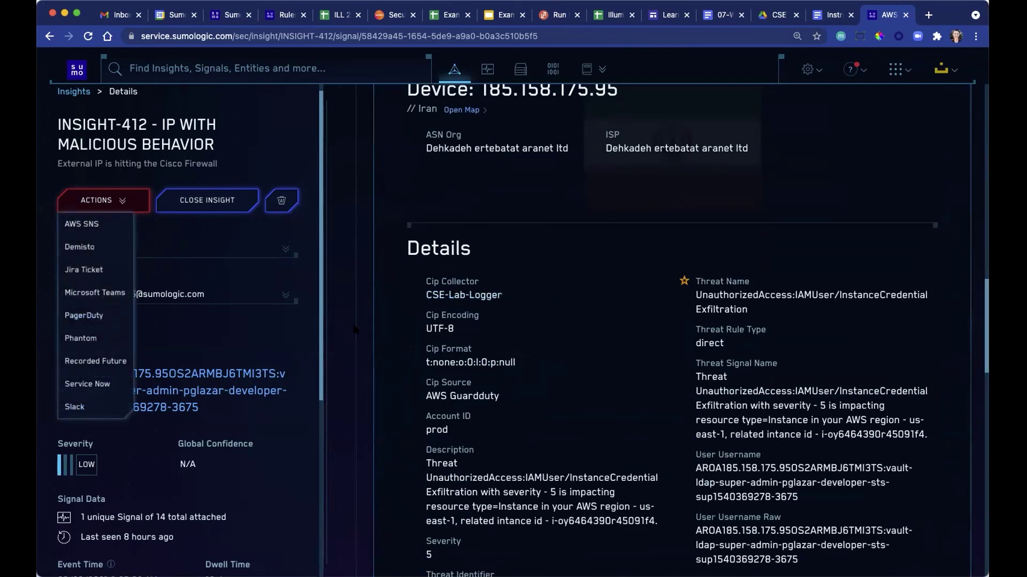
{"action": "left_click", "coordinate": [293, 386]}
{"action": "left_click", "coordinate": [295, 391]}
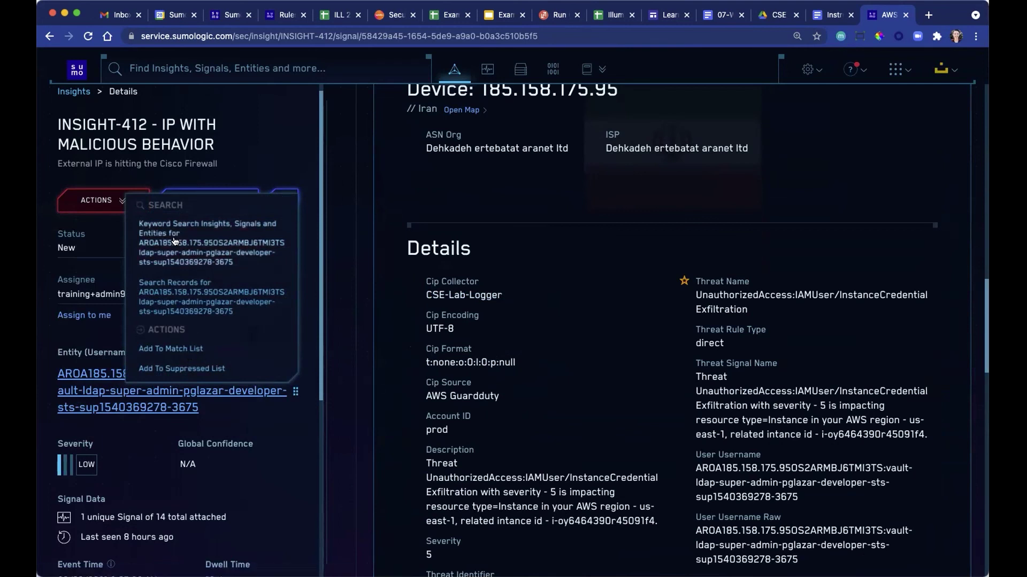
{"action": "left_click", "coordinate": [292, 448]}
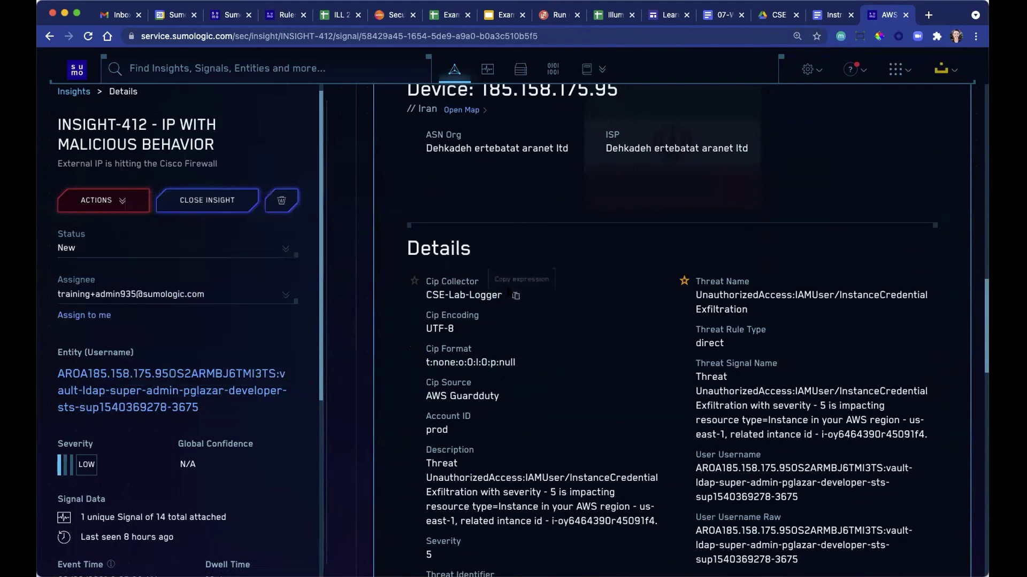
Examine the context options for the record's Cip Collector and Cip Format values, and recheck the insight's available actions.
{"action": "left_click", "coordinate": [504, 297]}
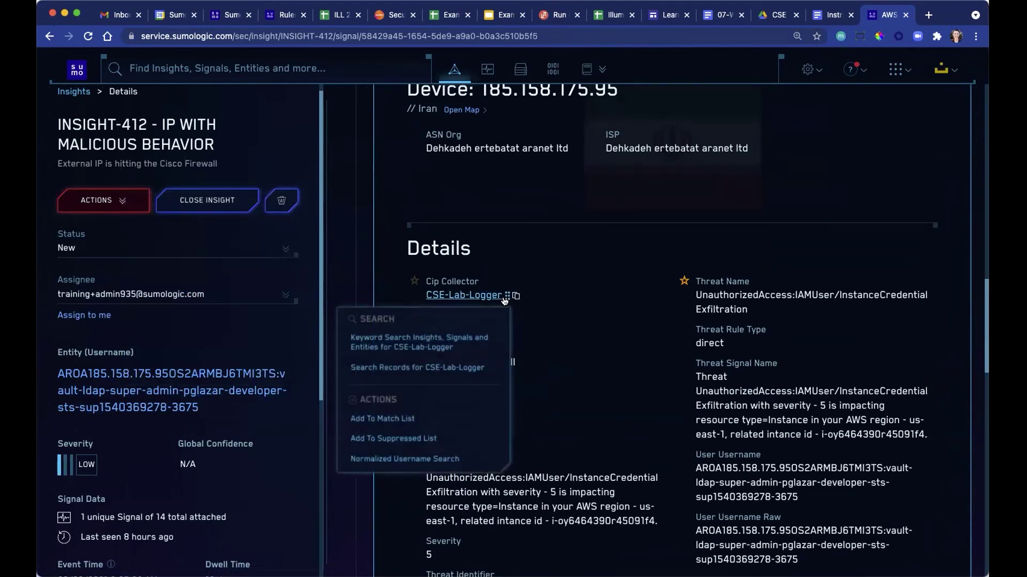
{"action": "left_click", "coordinate": [567, 373]}
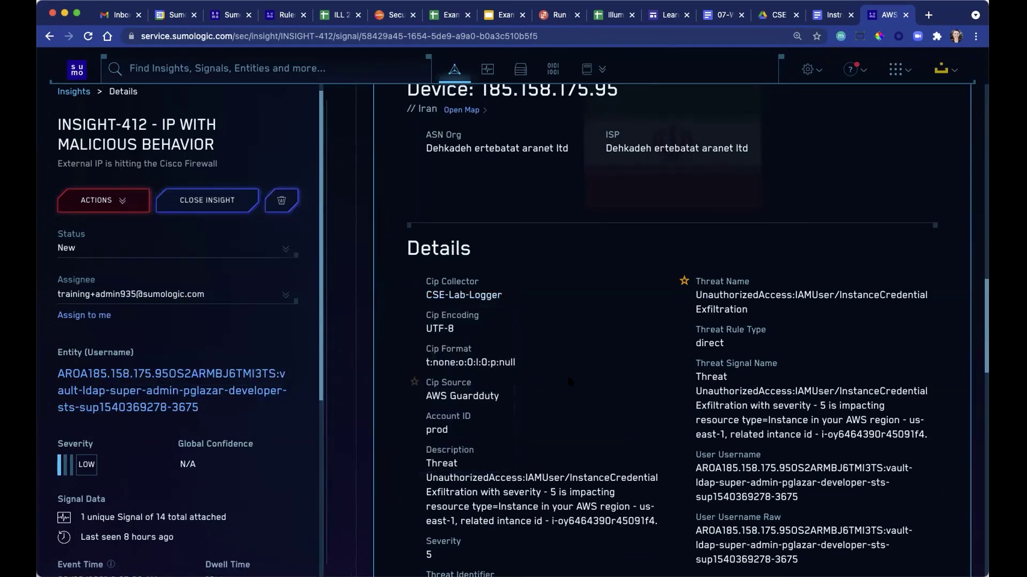
{"action": "left_click", "coordinate": [512, 363]}
{"action": "left_click", "coordinate": [605, 421]}
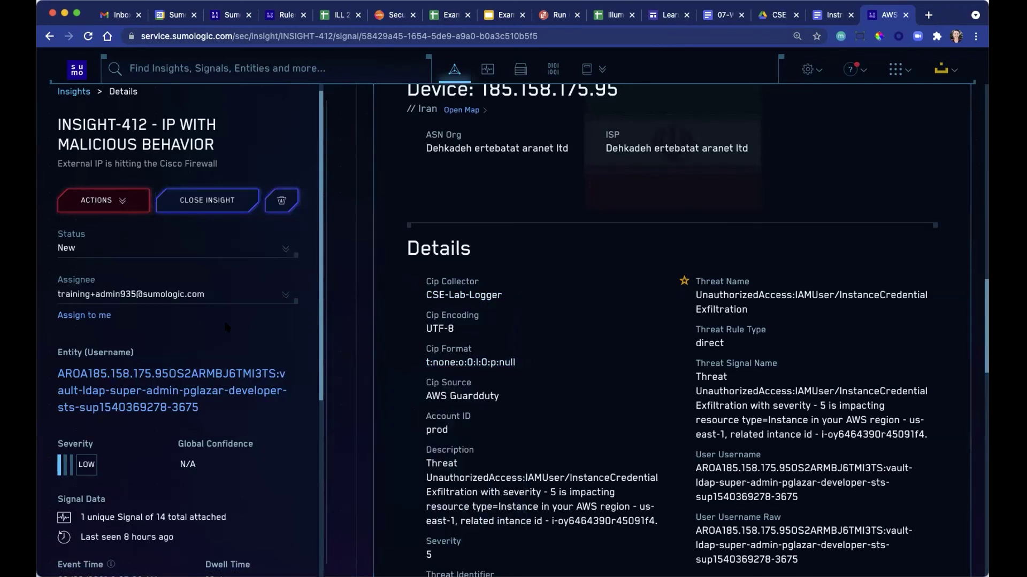
{"action": "left_click", "coordinate": [111, 211]}
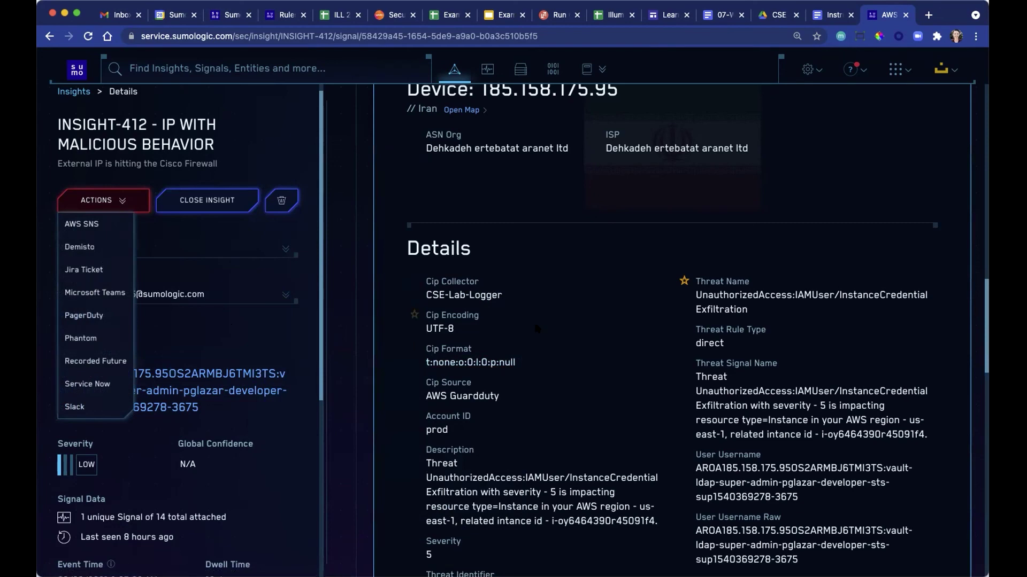
{"action": "left_click", "coordinate": [600, 317]}
Return to the signal's summary, open its GuardDuty InstanceCredentialExfiltration rule and review the rule overview.
{"action": "scroll", "coordinate": [599, 321], "scroll_direction": "up", "scroll_amount": 8}
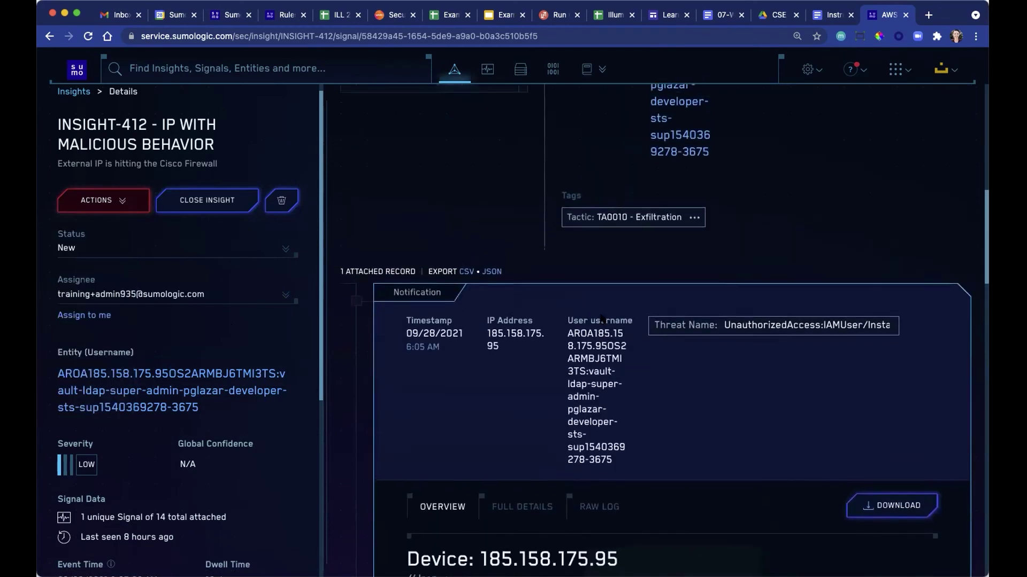
{"action": "scroll", "coordinate": [596, 327], "scroll_direction": "up", "scroll_amount": 8}
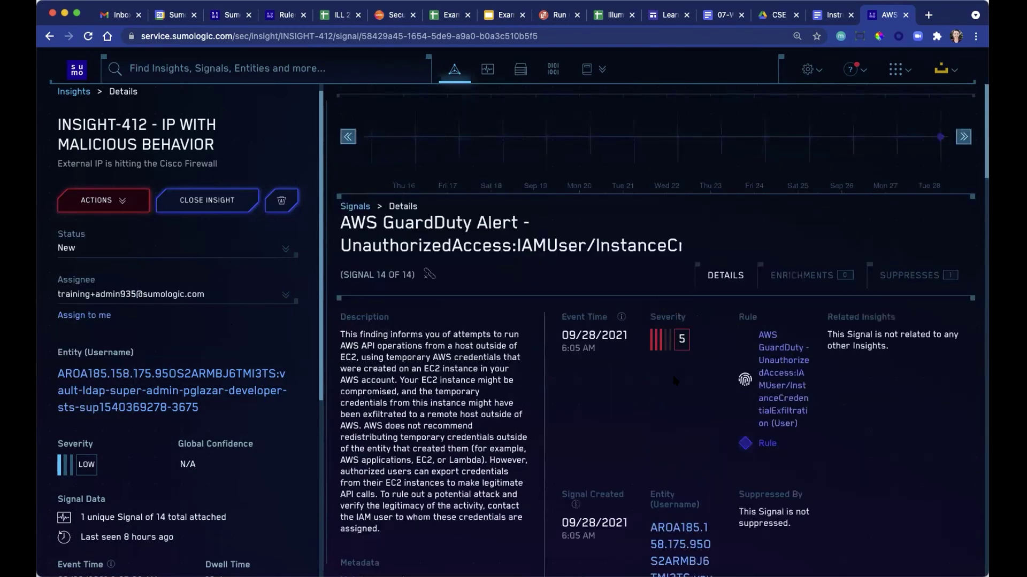
{"action": "left_click", "coordinate": [774, 401]}
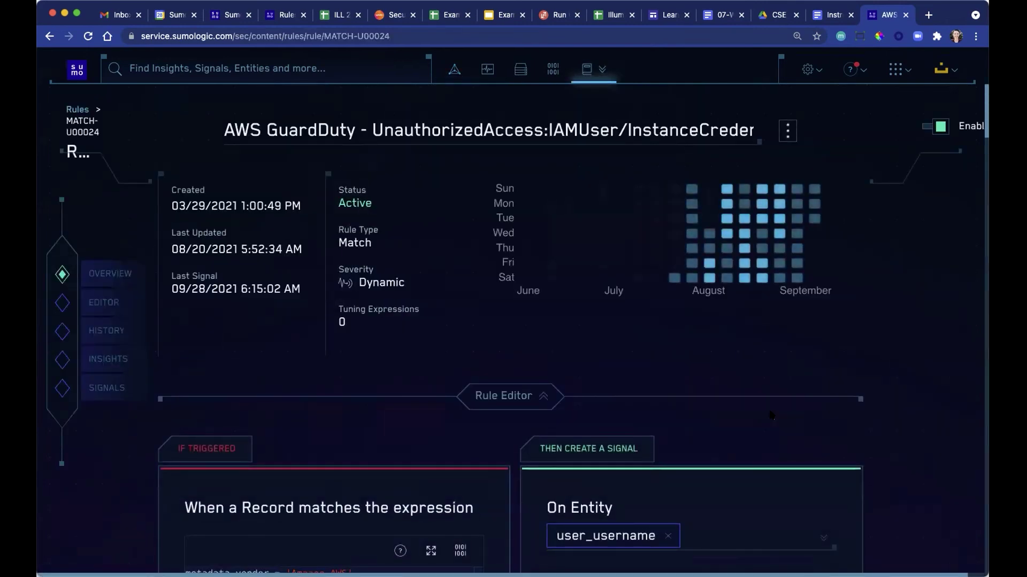
{"action": "scroll", "coordinate": [770, 414], "scroll_direction": "down", "scroll_amount": 3}
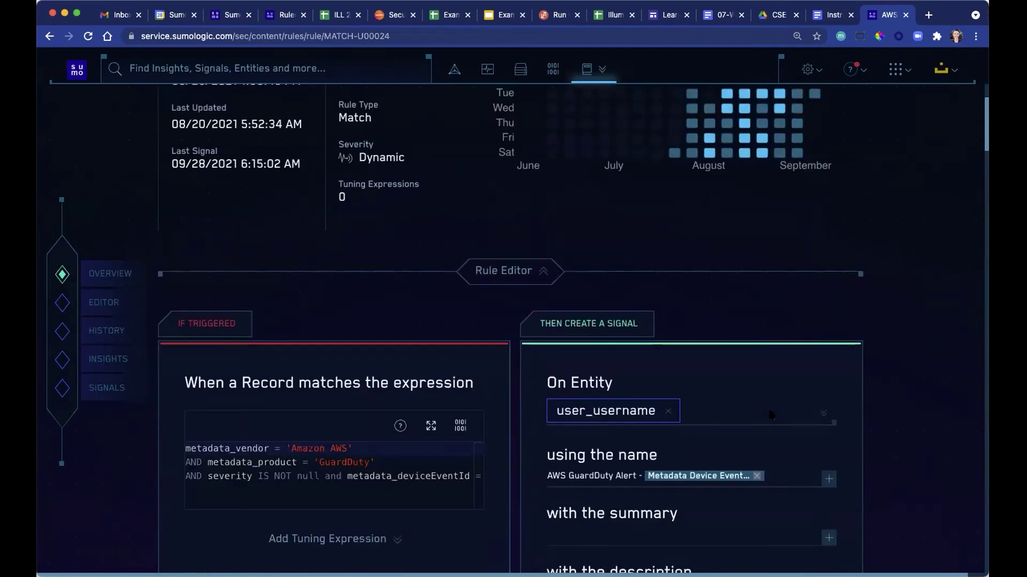
{"action": "scroll", "coordinate": [770, 414], "scroll_direction": "up", "scroll_amount": 3}
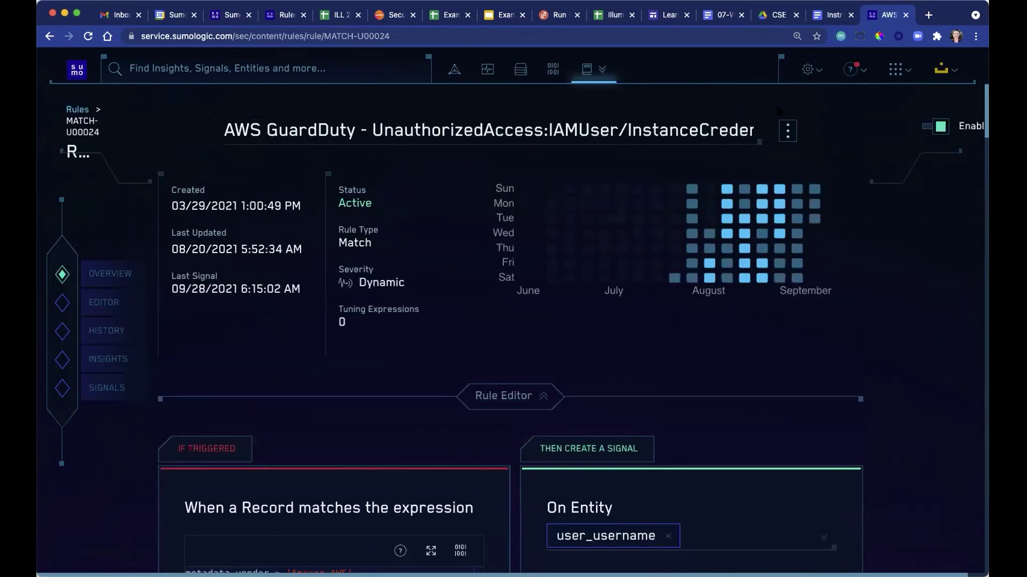
Check the rule's additional options, and examine its match expression and signal settings in the Rule Editor.
{"action": "left_click", "coordinate": [784, 131]}
{"action": "left_click", "coordinate": [783, 131]}
{"action": "scroll", "coordinate": [596, 391], "scroll_direction": "down", "scroll_amount": 5}
{"action": "scroll", "coordinate": [595, 391], "scroll_direction": "up", "scroll_amount": 1}
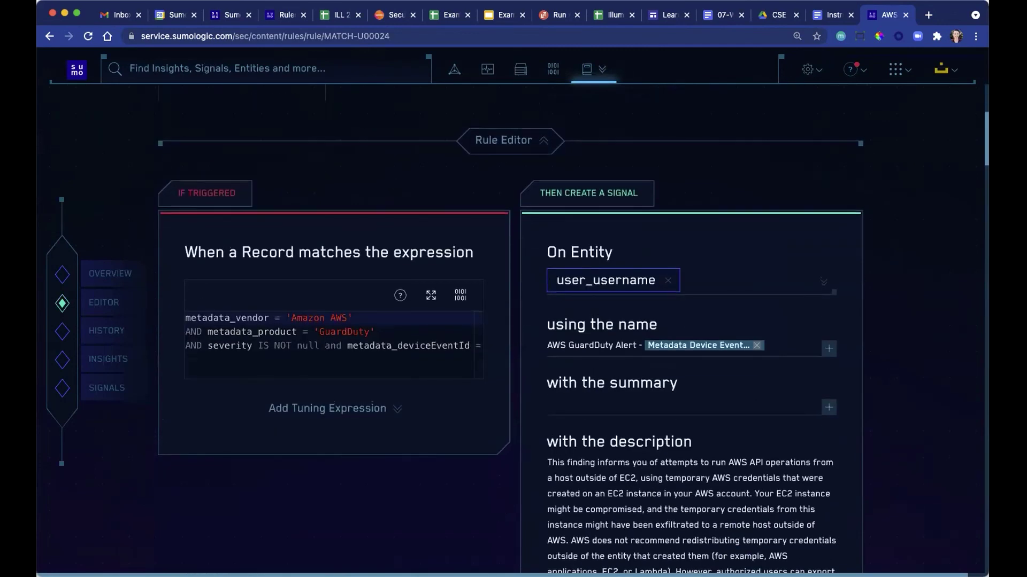
Return to INSIGHT-412's GuardDuty signal and open the Cloud SIEM Enterprise help documentation.
{"action": "left_click", "coordinate": [49, 36]}
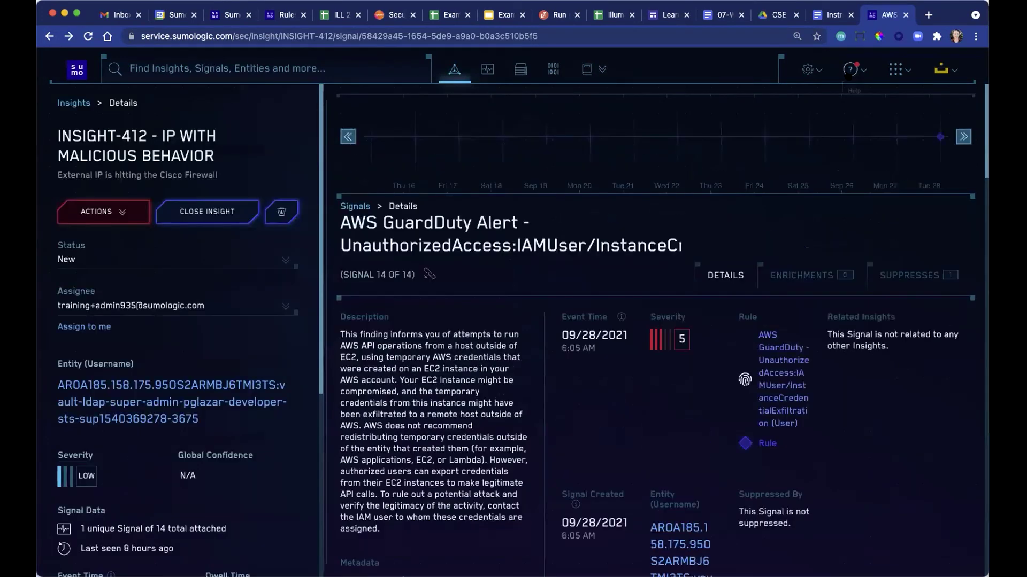
{"action": "left_click", "coordinate": [847, 71]}
{"action": "left_click", "coordinate": [829, 103]}
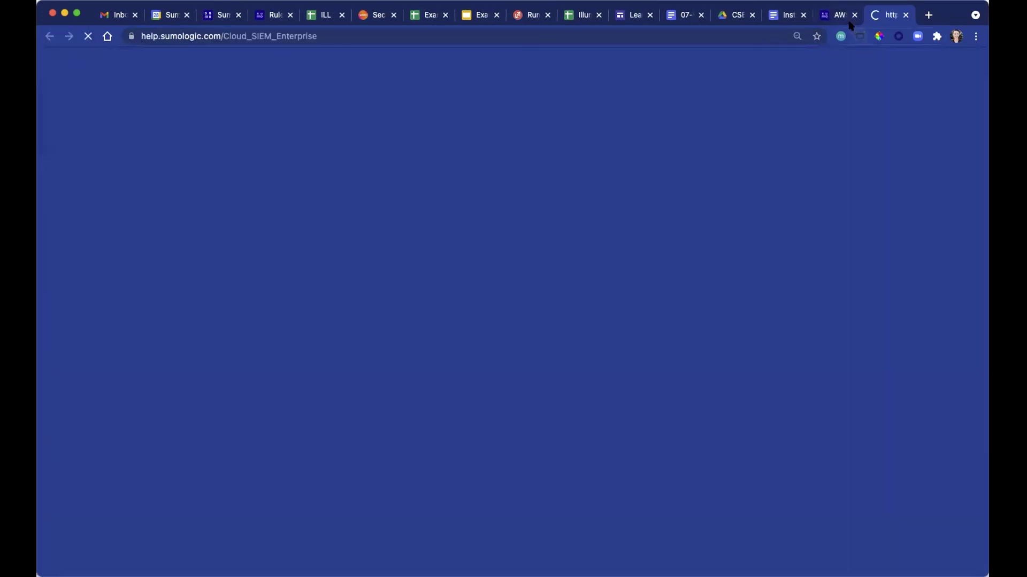
Go back to the insight, open the Sumo Logic CSE API documentation and look through its list of endpoints.
{"action": "left_click", "coordinate": [850, 16]}
{"action": "left_click", "coordinate": [850, 70]}
{"action": "left_click", "coordinate": [781, 135]}
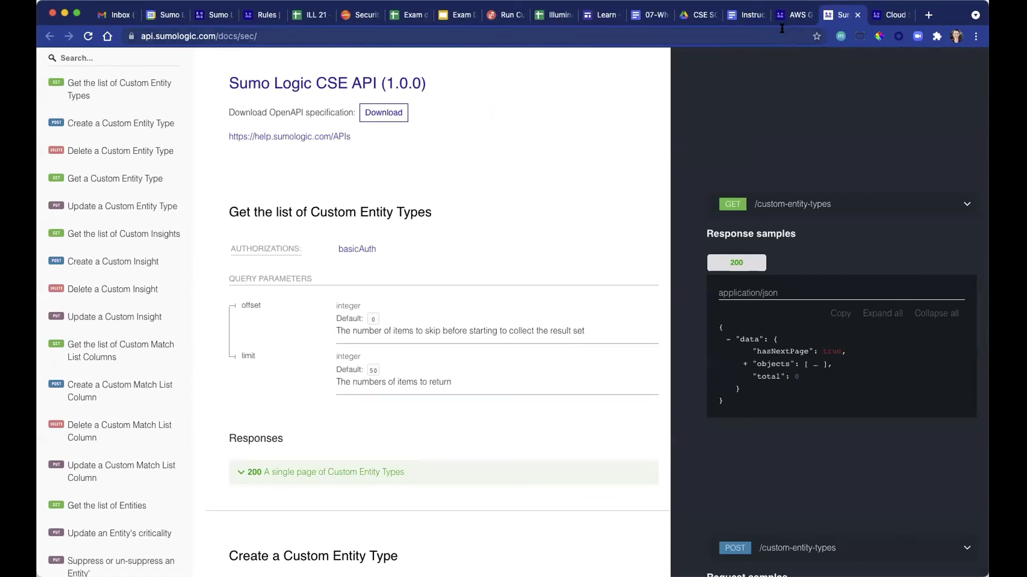
{"action": "scroll", "coordinate": [134, 289], "scroll_direction": "down", "scroll_amount": 5}
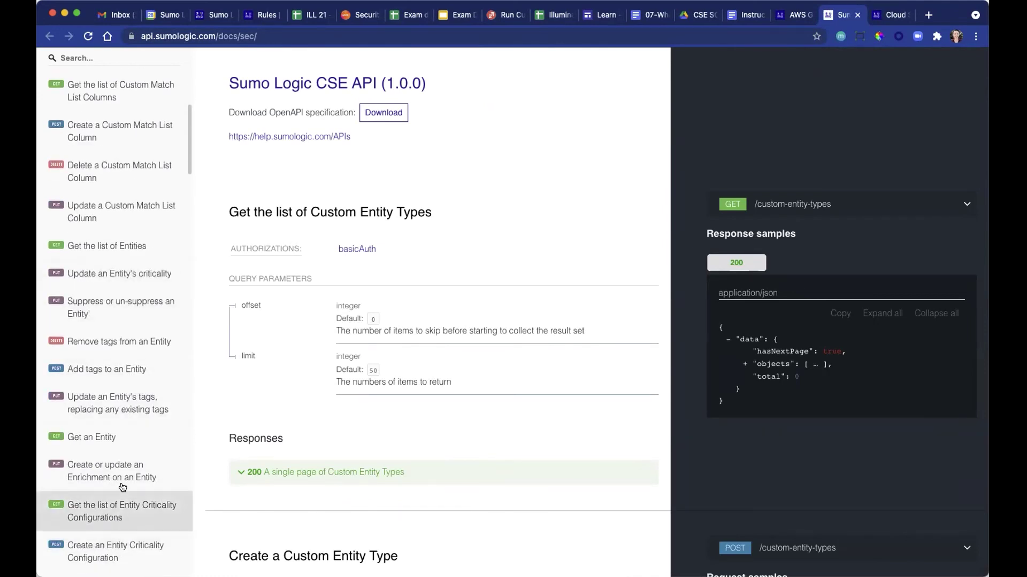
{"action": "scroll", "coordinate": [123, 484], "scroll_direction": "up", "scroll_amount": 2}
{"action": "scroll", "coordinate": [123, 486], "scroll_direction": "up", "scroll_amount": 3}
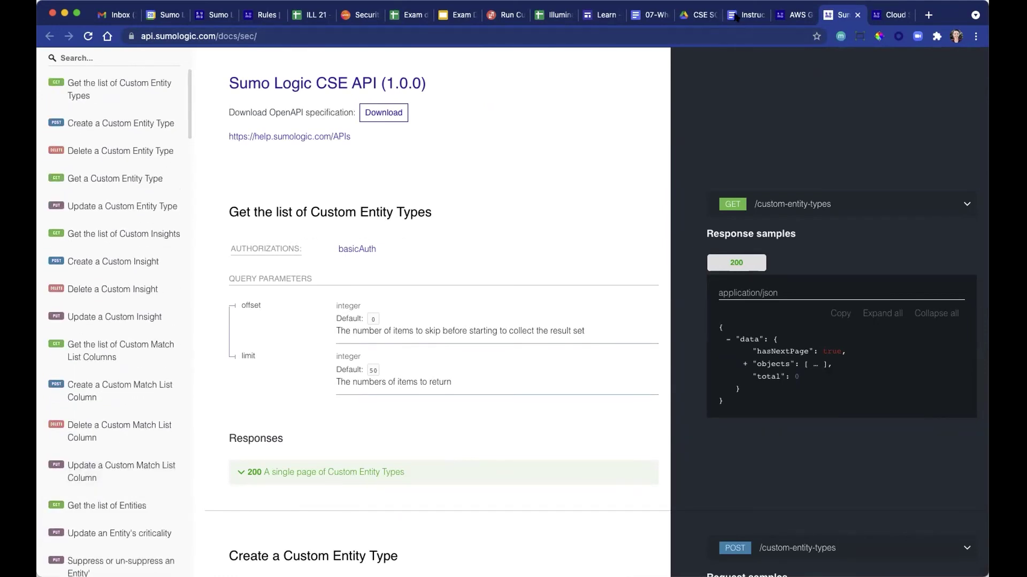
Return to the insight, open the Context Actions configuration and review the listed actions with their URL templates and applicable types.
{"action": "left_click", "coordinate": [791, 18]}
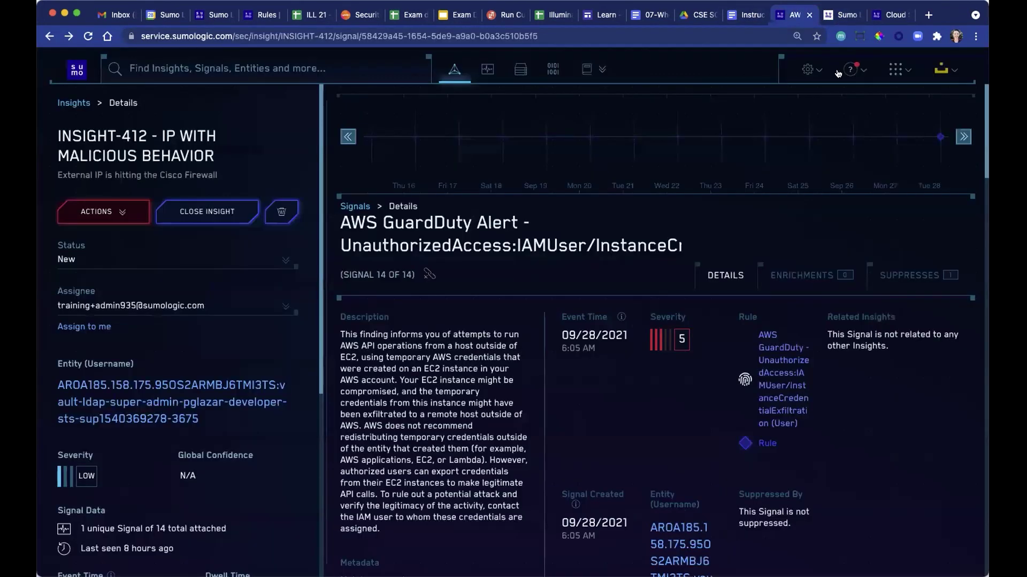
{"action": "left_click", "coordinate": [808, 75]}
{"action": "left_click", "coordinate": [773, 155]}
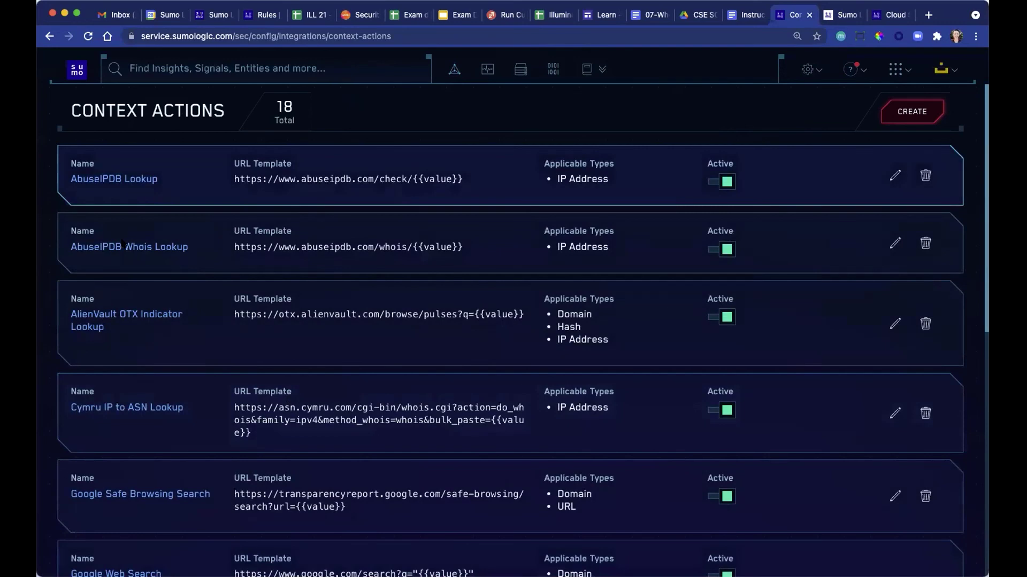
{"action": "scroll", "coordinate": [141, 314], "scroll_direction": "down", "scroll_amount": 3}
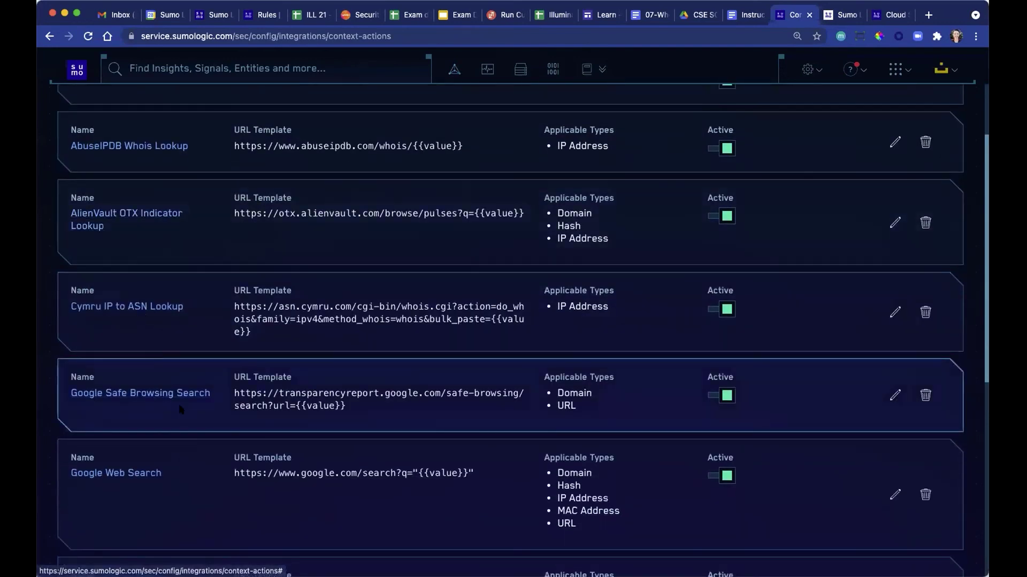
{"action": "scroll", "coordinate": [179, 406], "scroll_direction": "down", "scroll_amount": 3}
{"action": "scroll", "coordinate": [137, 442], "scroll_direction": "down", "scroll_amount": 4}
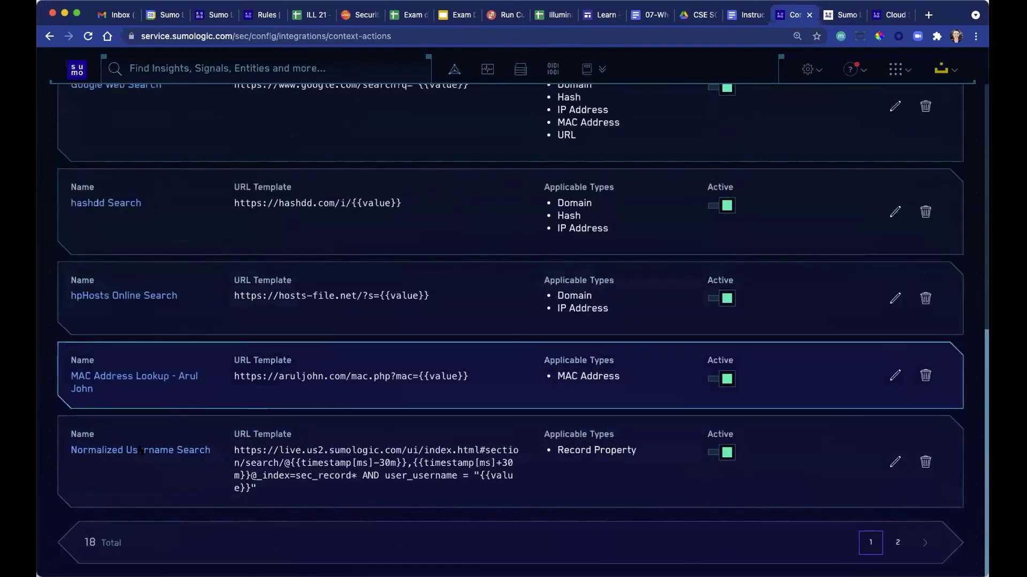
{"action": "scroll", "coordinate": [200, 518], "scroll_direction": "up", "scroll_amount": 10}
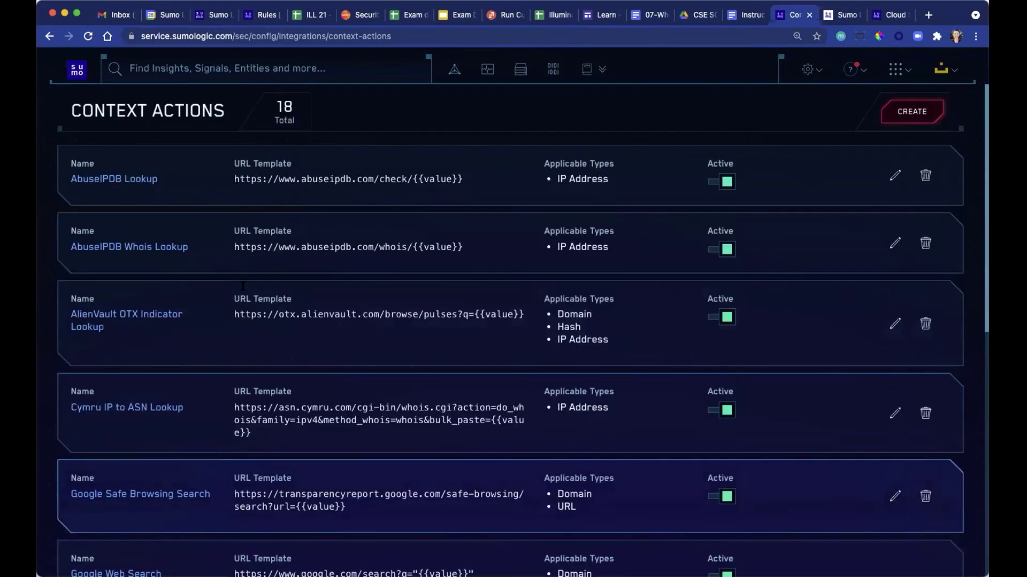